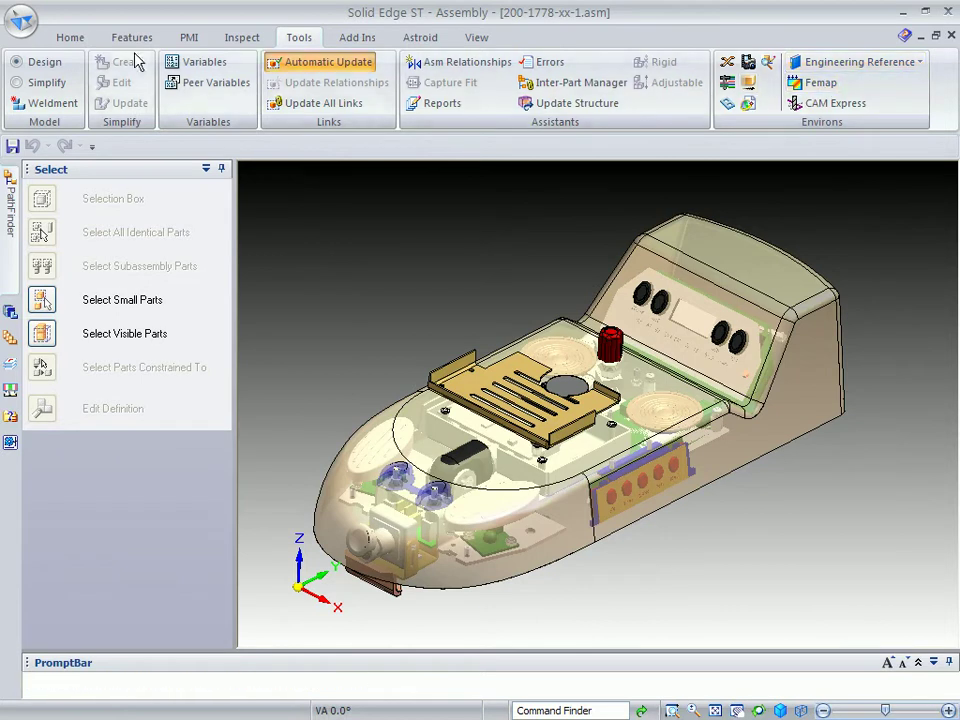
Apply the 04a-ConfigManagement configuration and fit the five-button panel to the view.
left_click(68, 40)
left_click(926, 69)
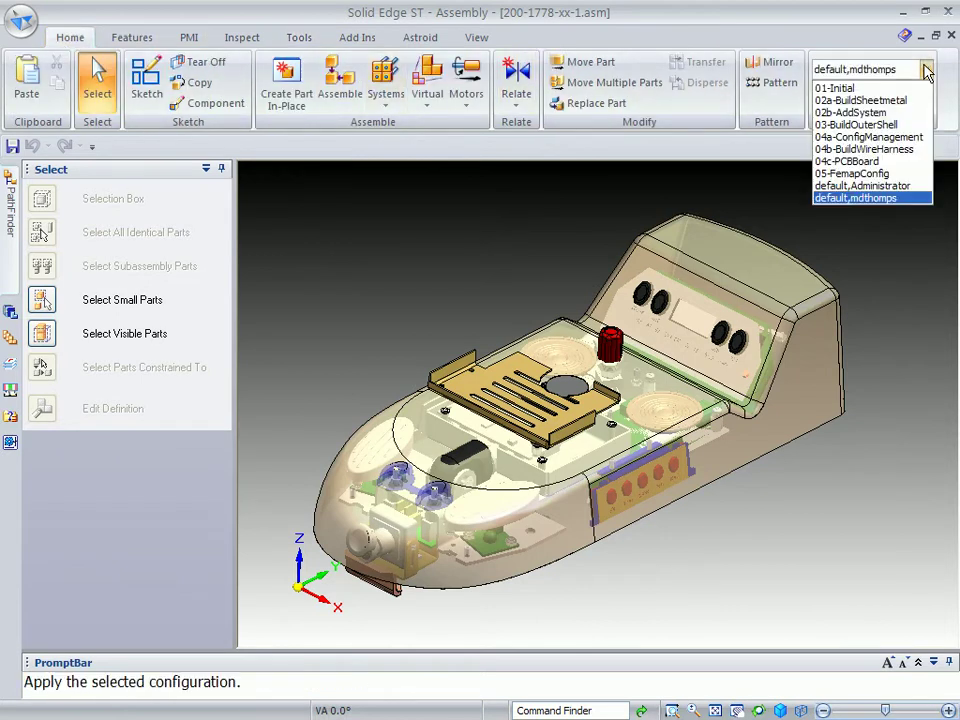
left_click(866, 137)
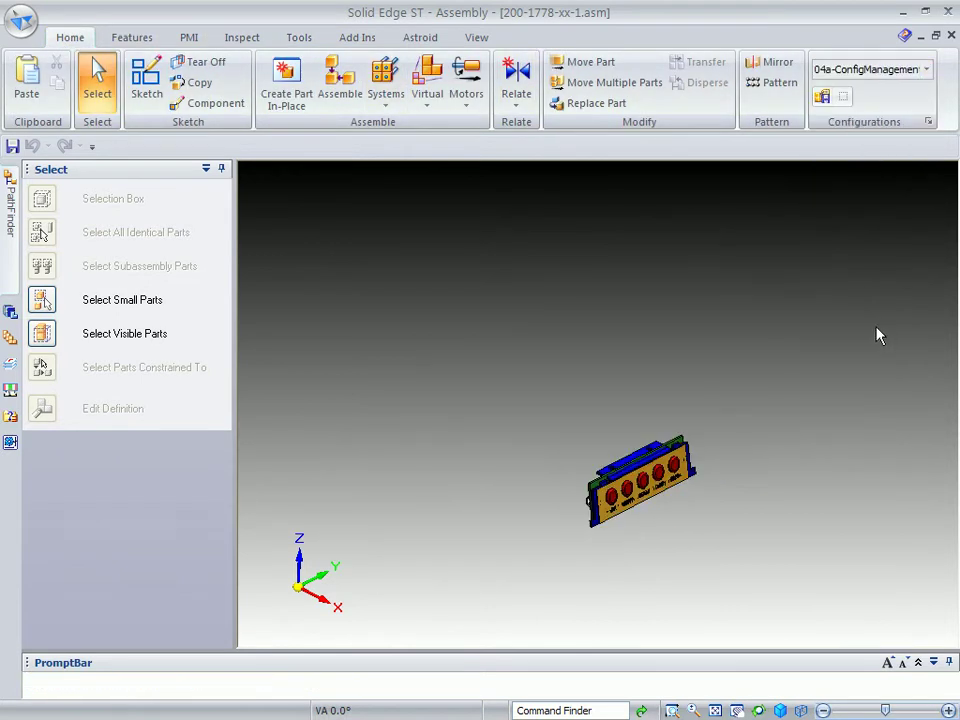
left_click(715, 710)
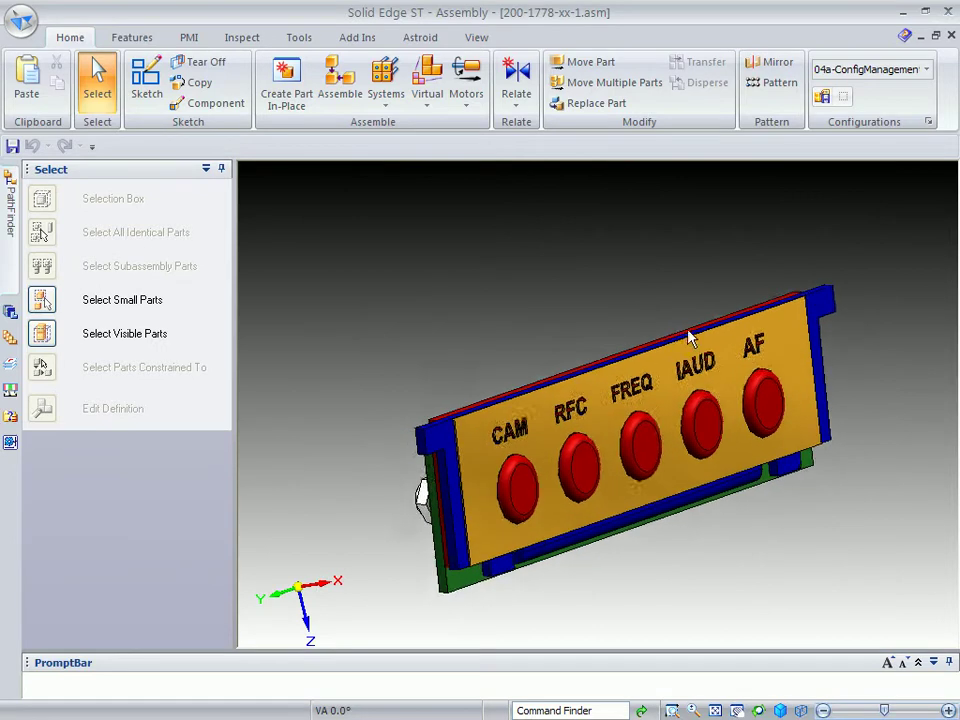
left_click(10, 168)
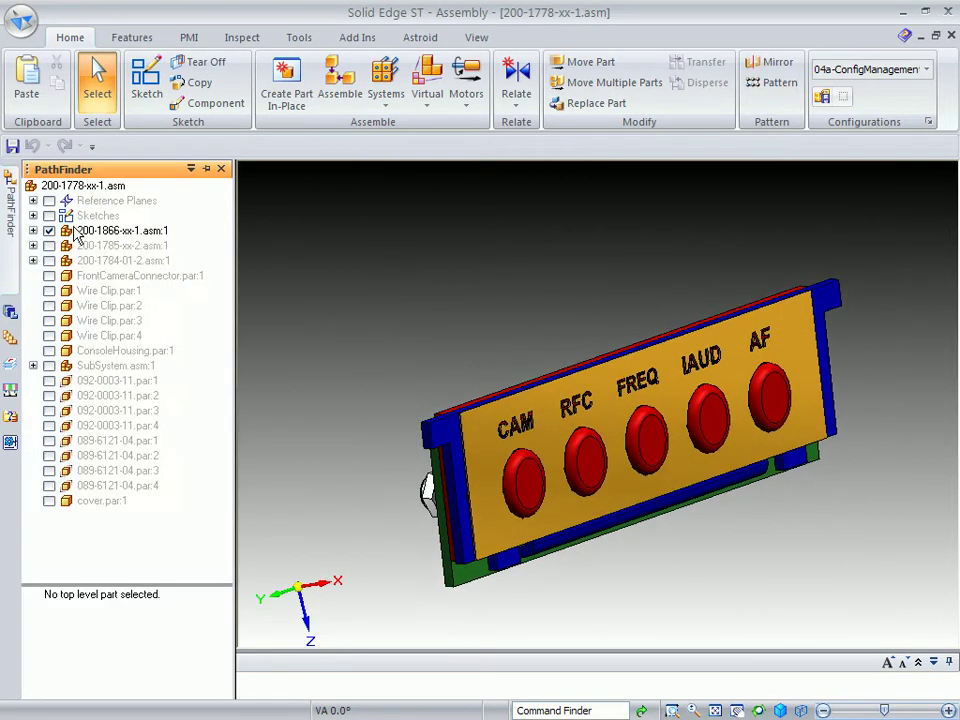
Edit the 200-1866-xx-1.asm button panel subassembly in place.
left_click(88, 231)
right_click(90, 234)
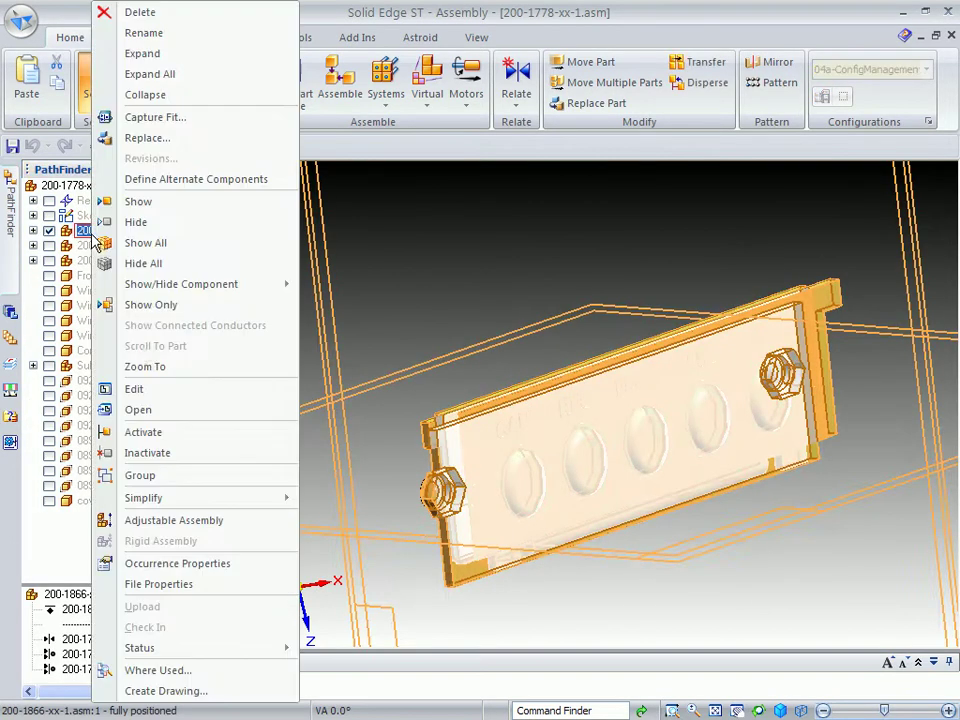
left_click(167, 395)
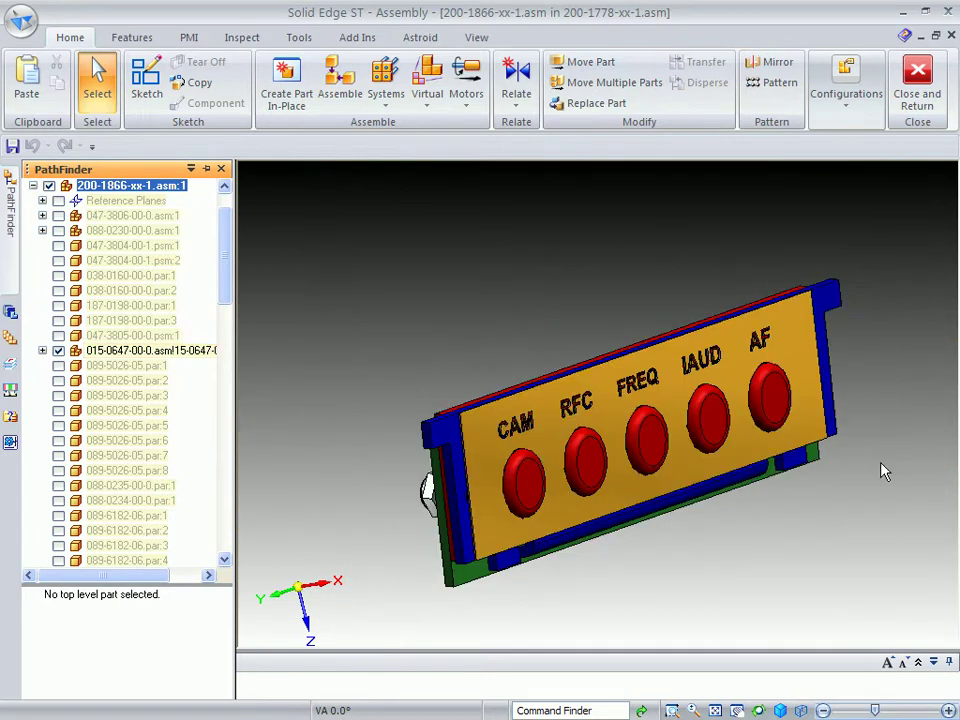
Replace 015-0647-00-0.asm with the 15-0647-00-0_4Button family member.
left_click(140, 352)
right_click(138, 352)
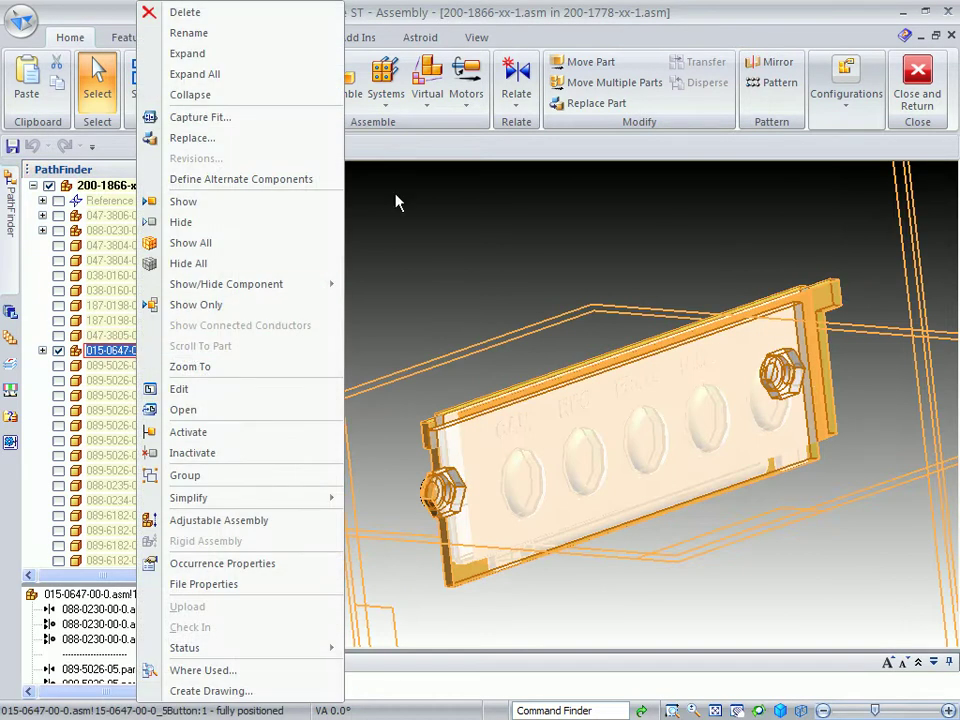
left_click(240, 140)
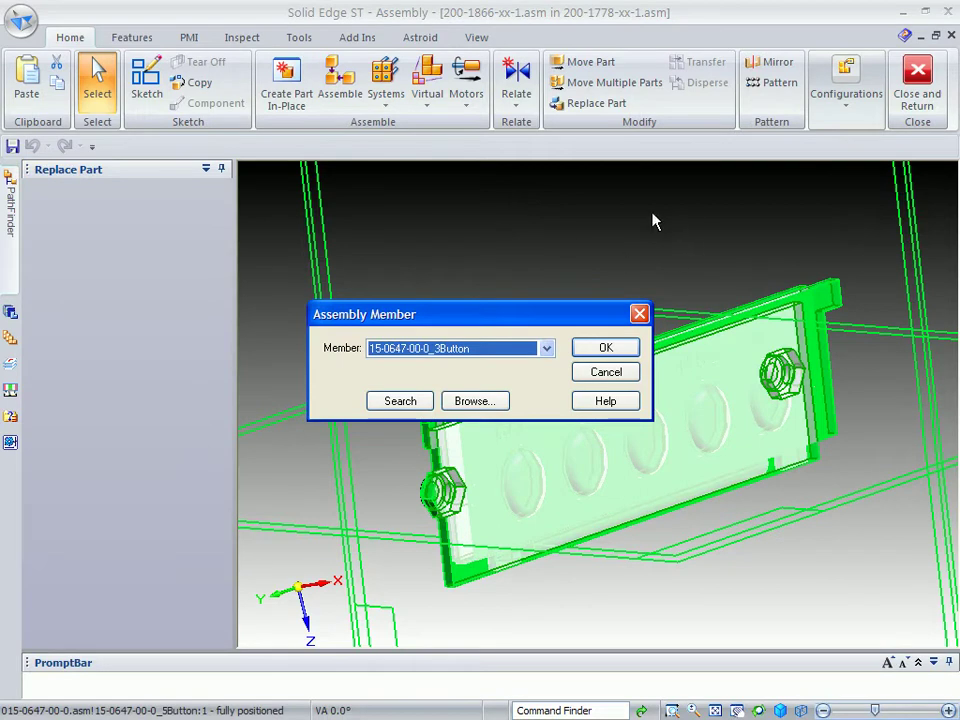
left_click(547, 349)
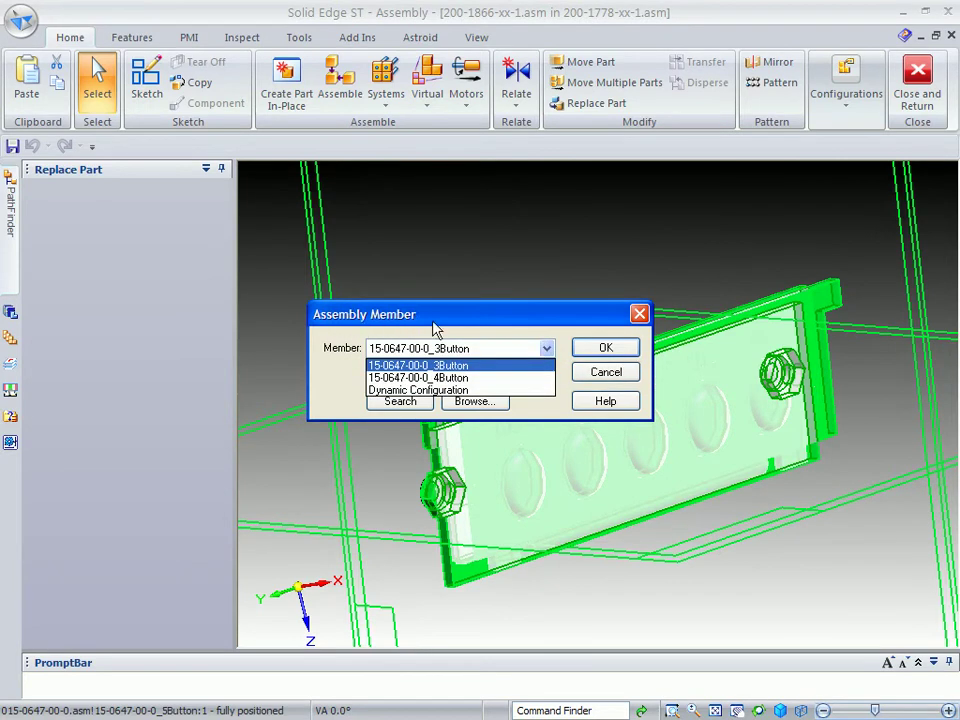
left_click(420, 379)
left_click(606, 350)
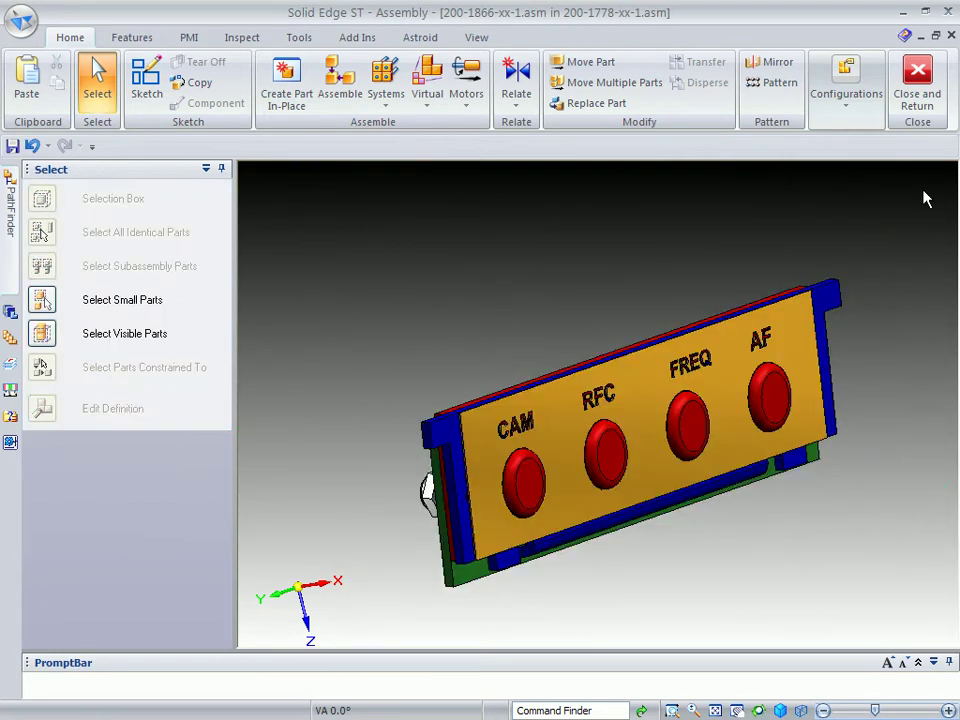
Replace 015-0647-00-0.asm with the 15-0647-00-0_3Button member, leaving CAM, FREQ and AF.
left_click(10, 172)
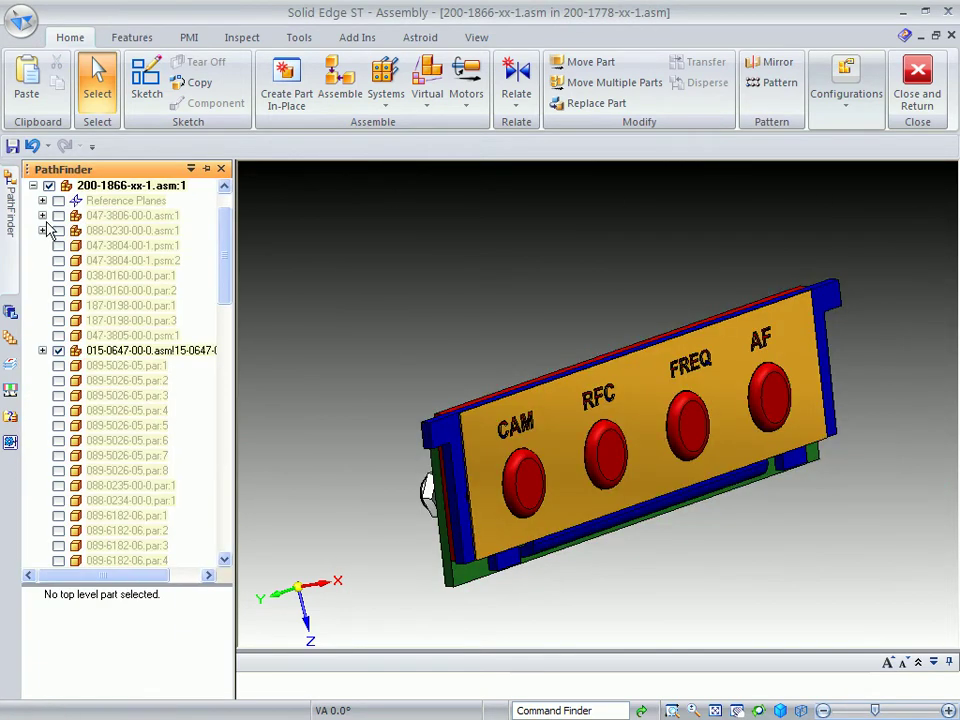
right_click(148, 351)
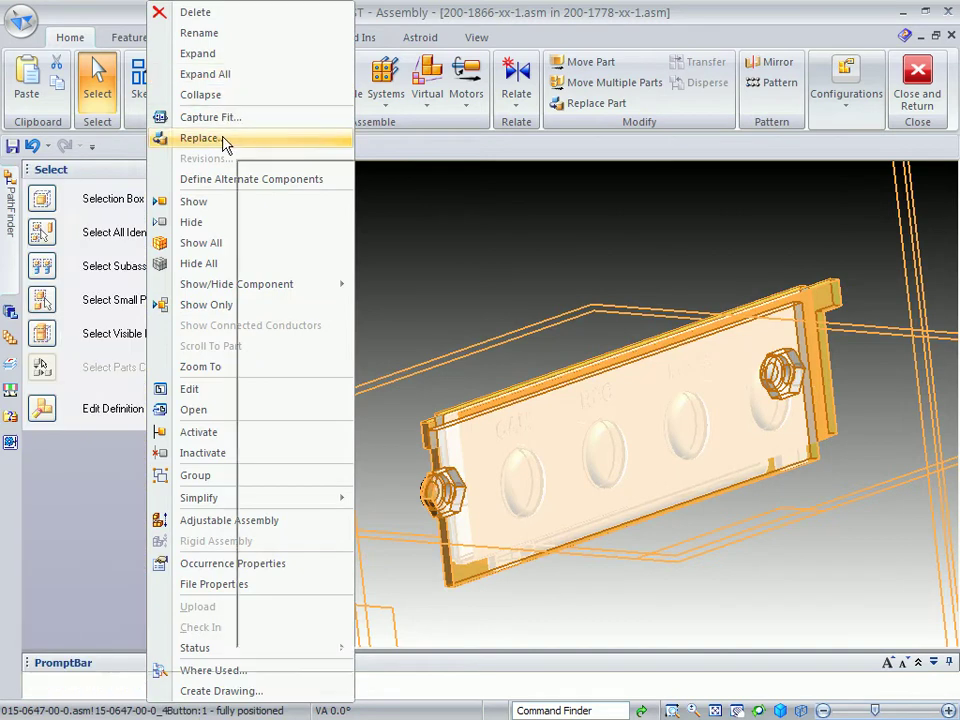
left_click(199, 138)
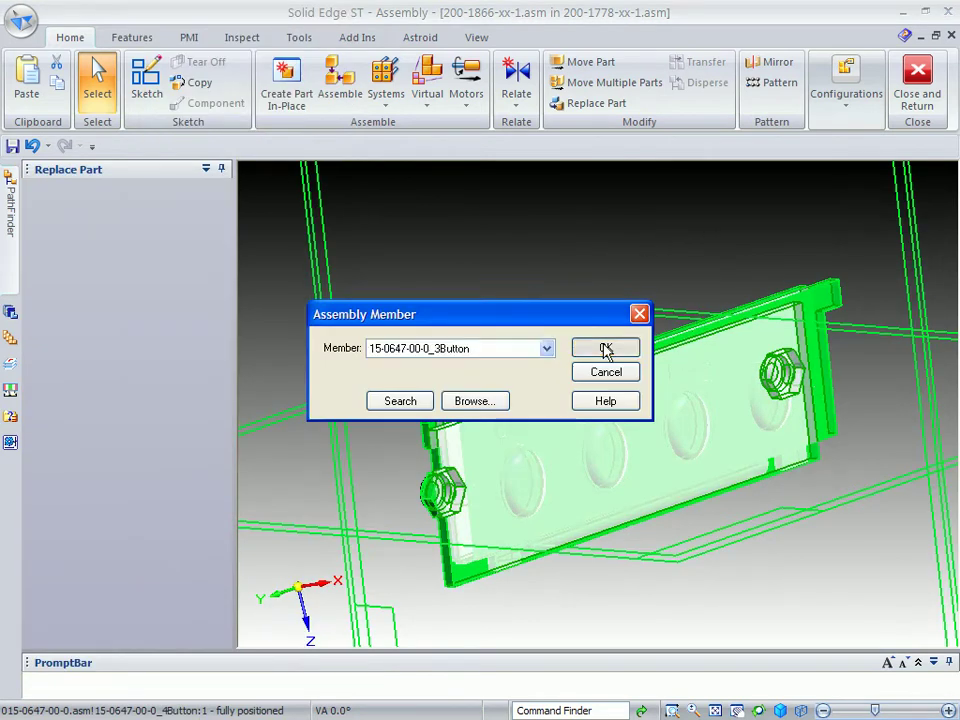
left_click(605, 348)
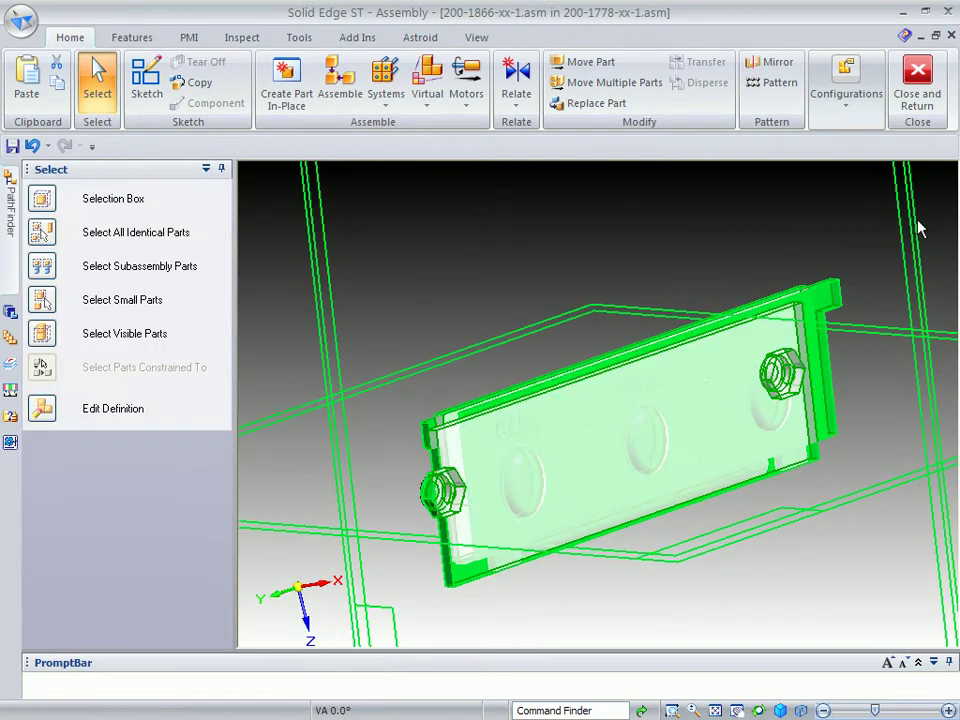
left_click(10, 200)
left_click(181, 352)
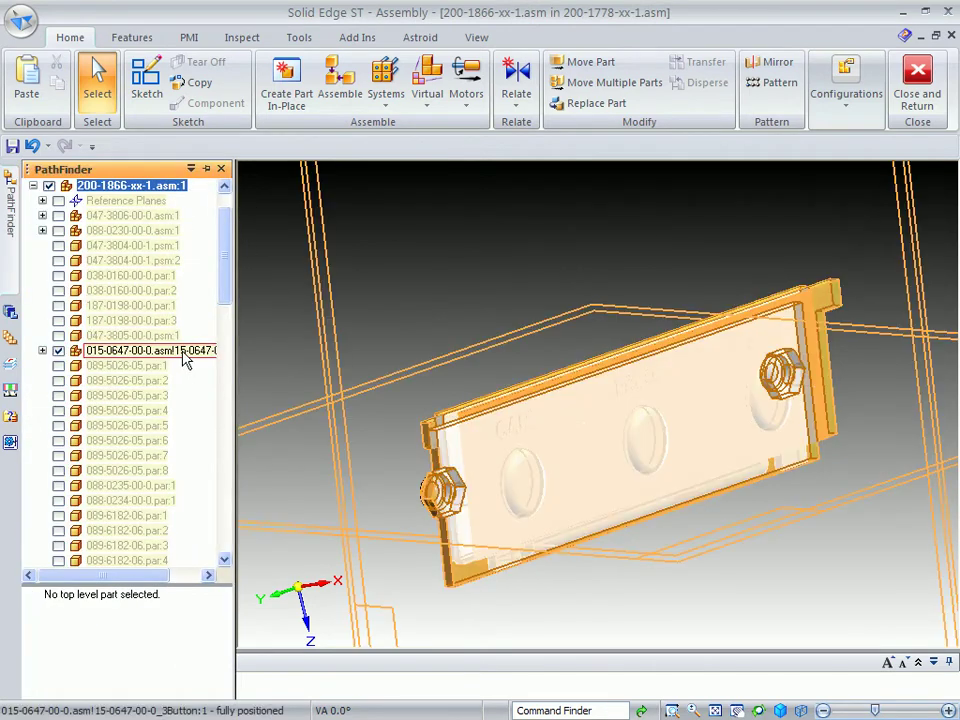
right_click(181, 352)
left_click(276, 137)
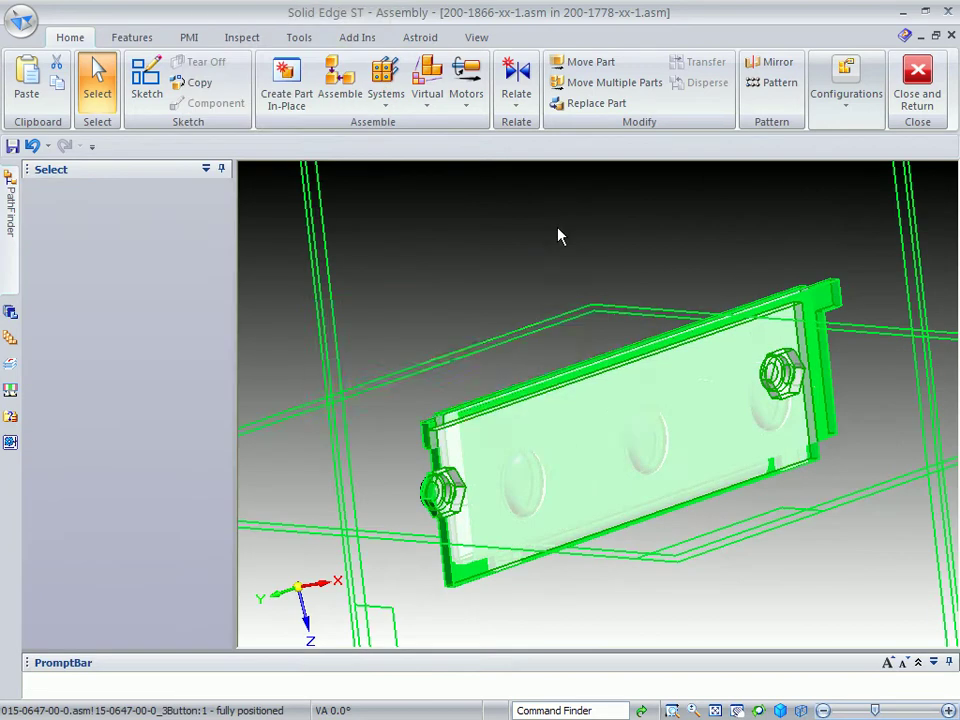
left_click(547, 348)
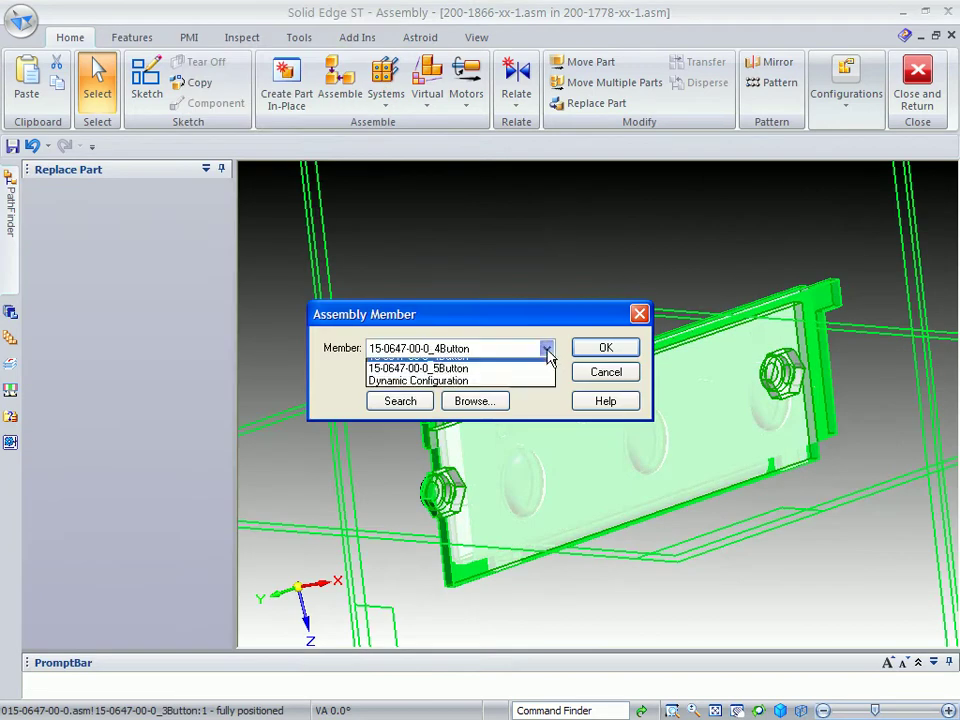
left_click(430, 390)
left_click(608, 350)
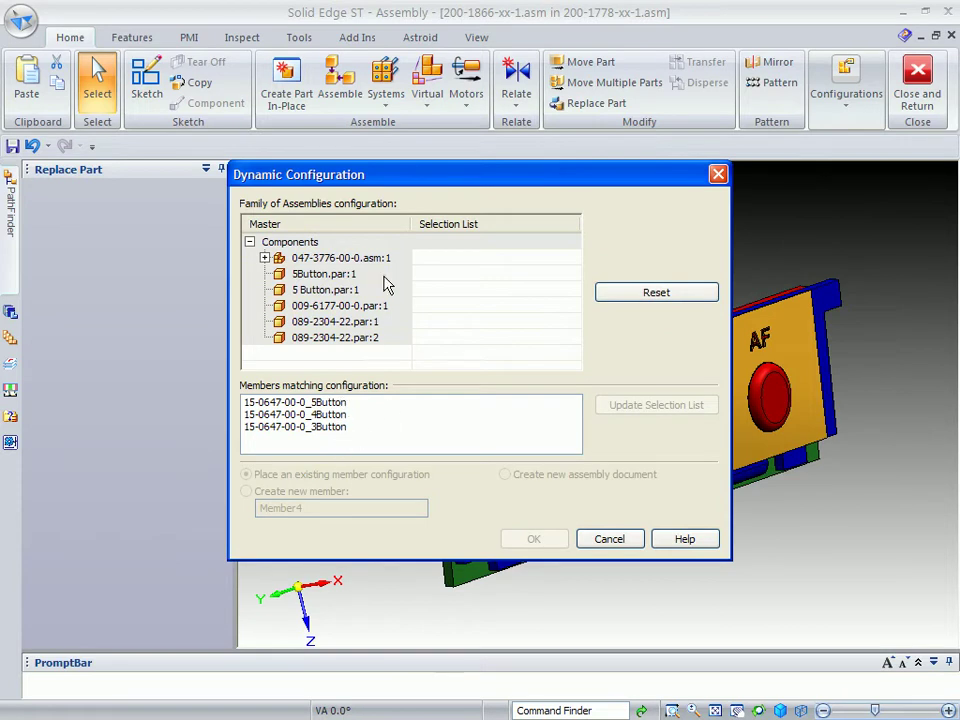
left_click(302, 279)
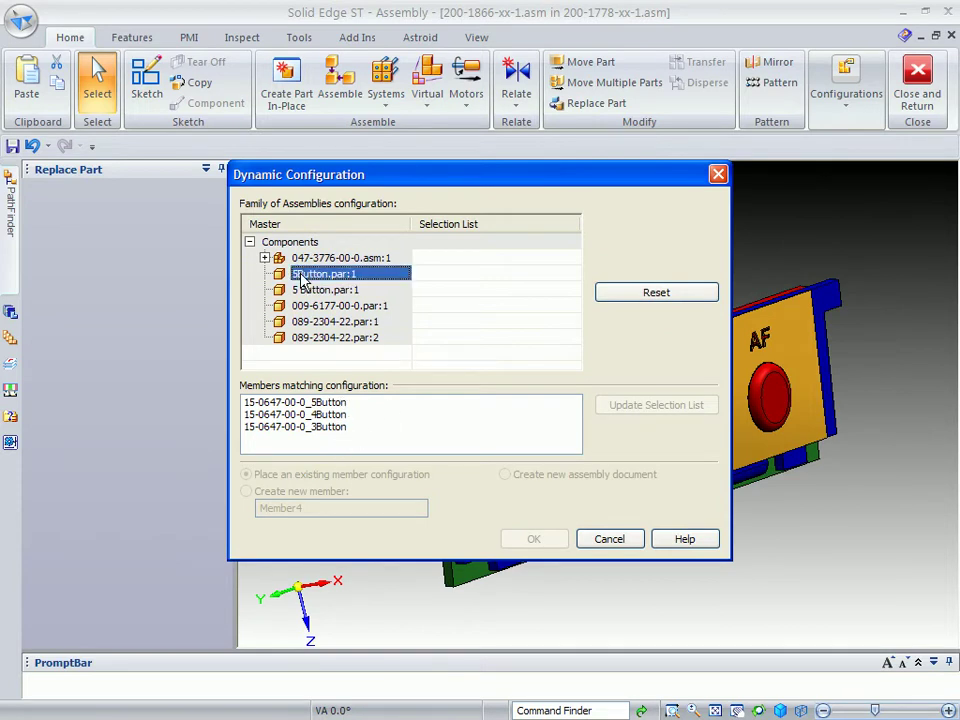
right_click(302, 280)
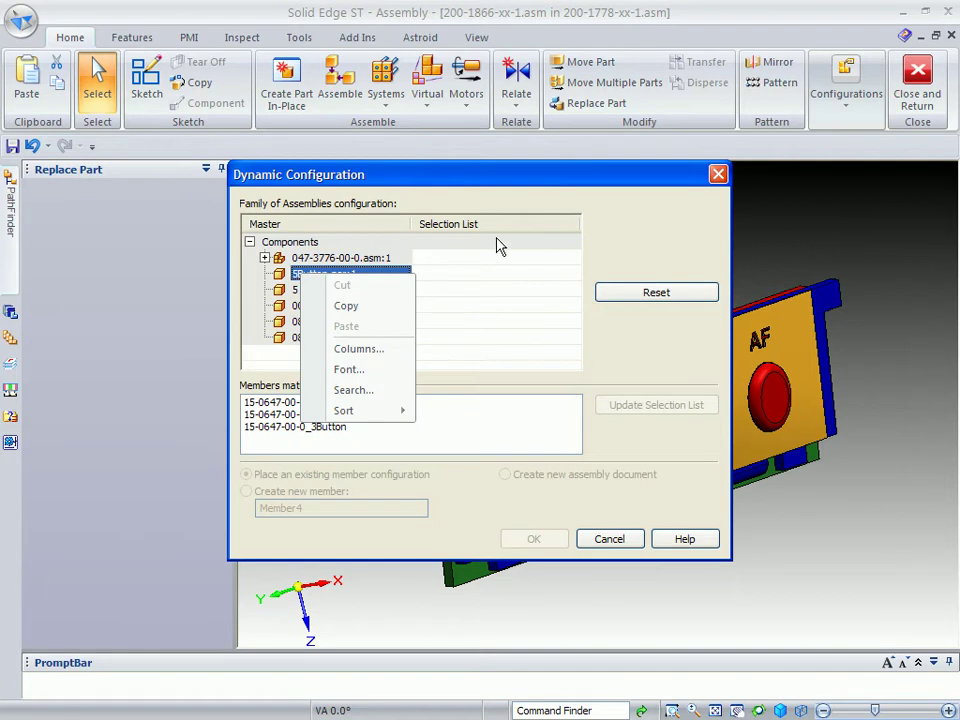
left_click(548, 244)
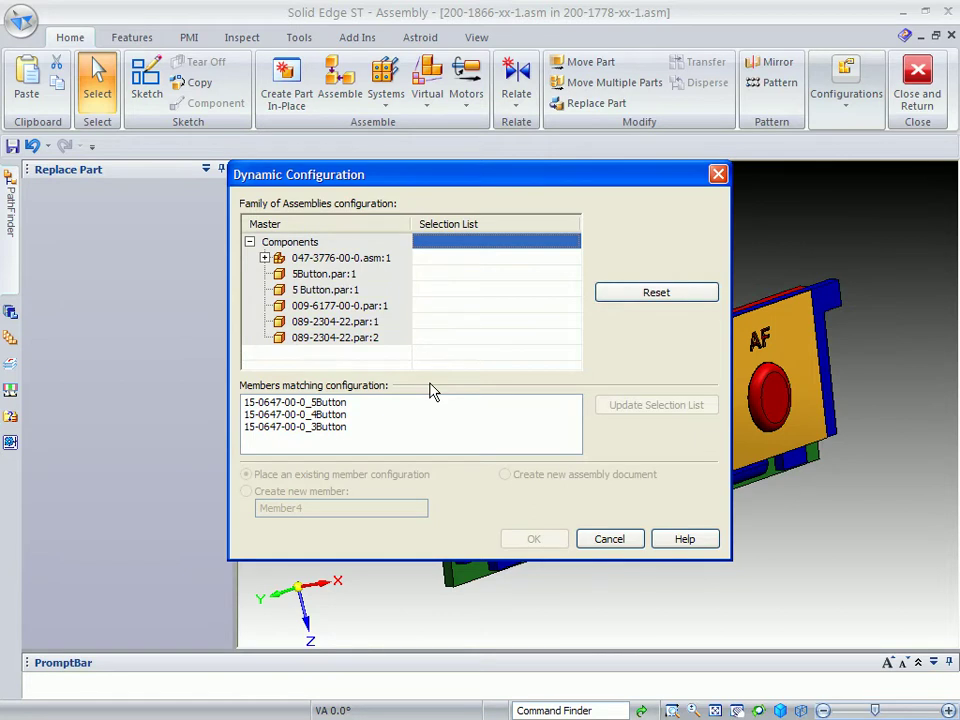
left_click(318, 403)
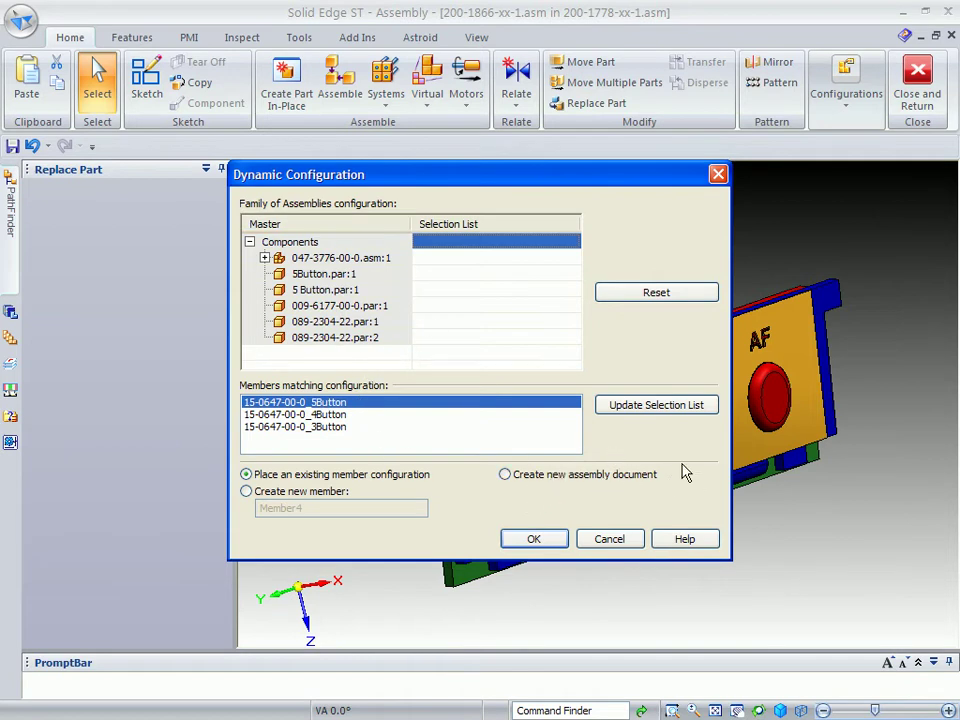
left_click(612, 539)
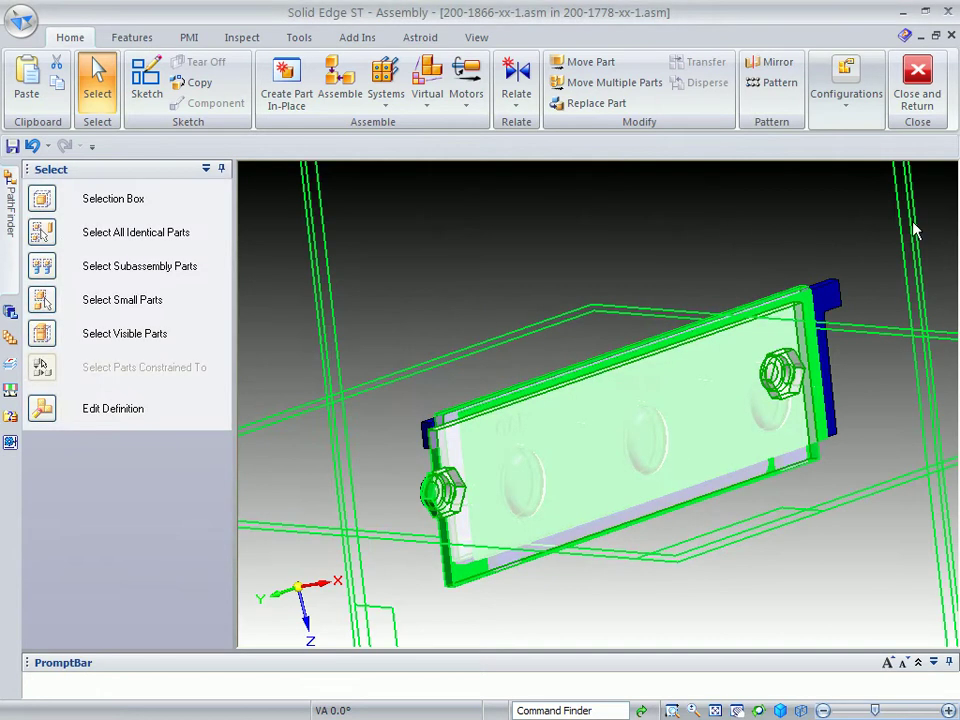
Finish in-place editing and apply the 04b-BuildWireHarness configuration.
left_click(813, 220)
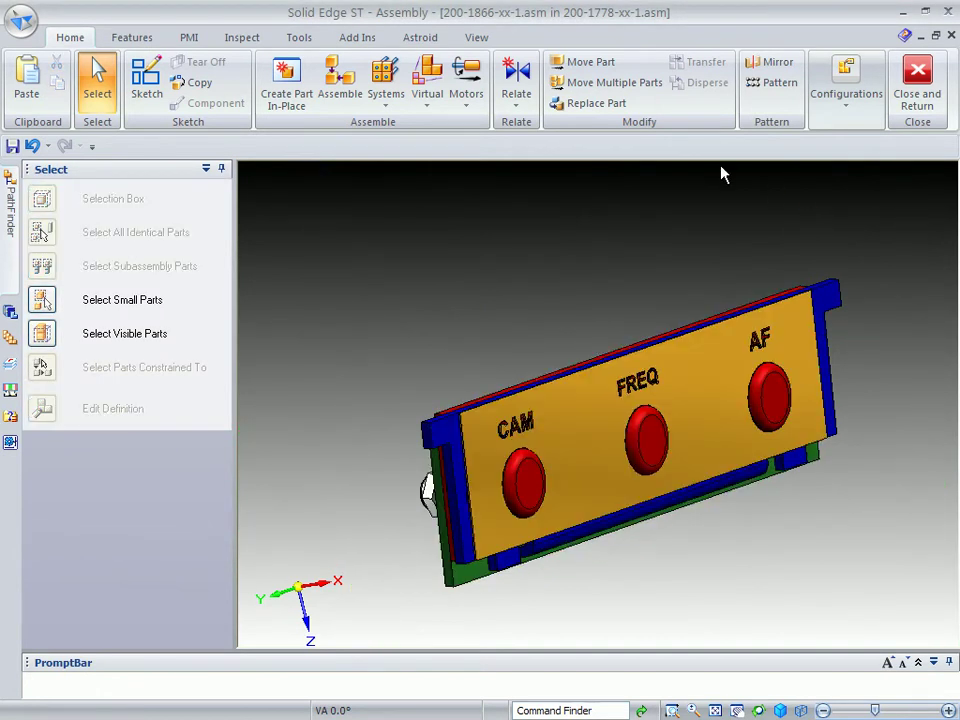
left_click(922, 92)
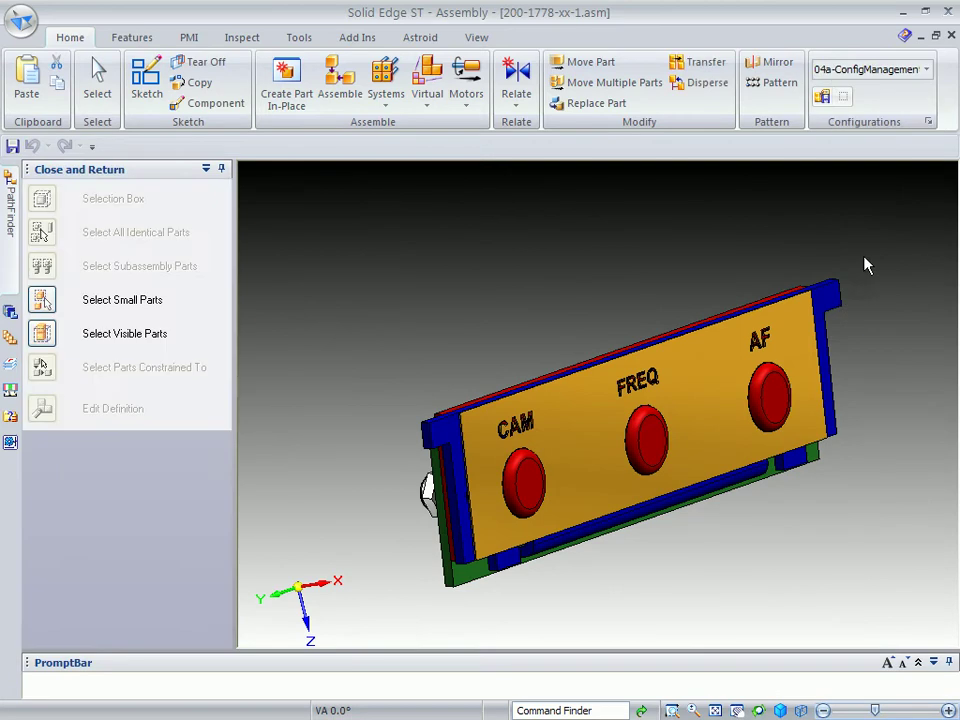
left_click(926, 70)
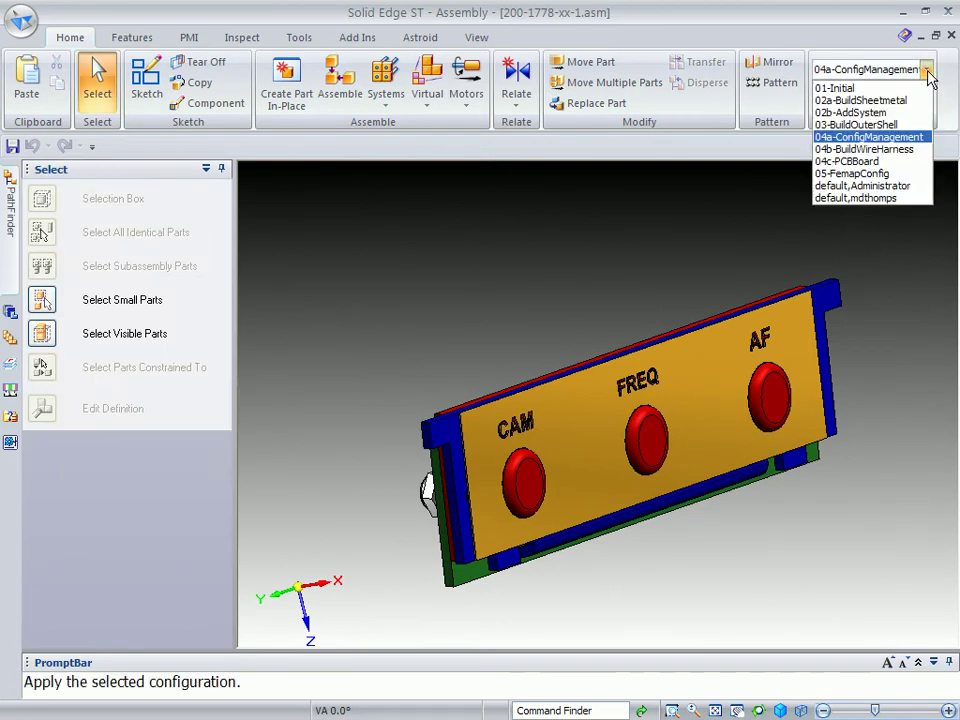
left_click(897, 152)
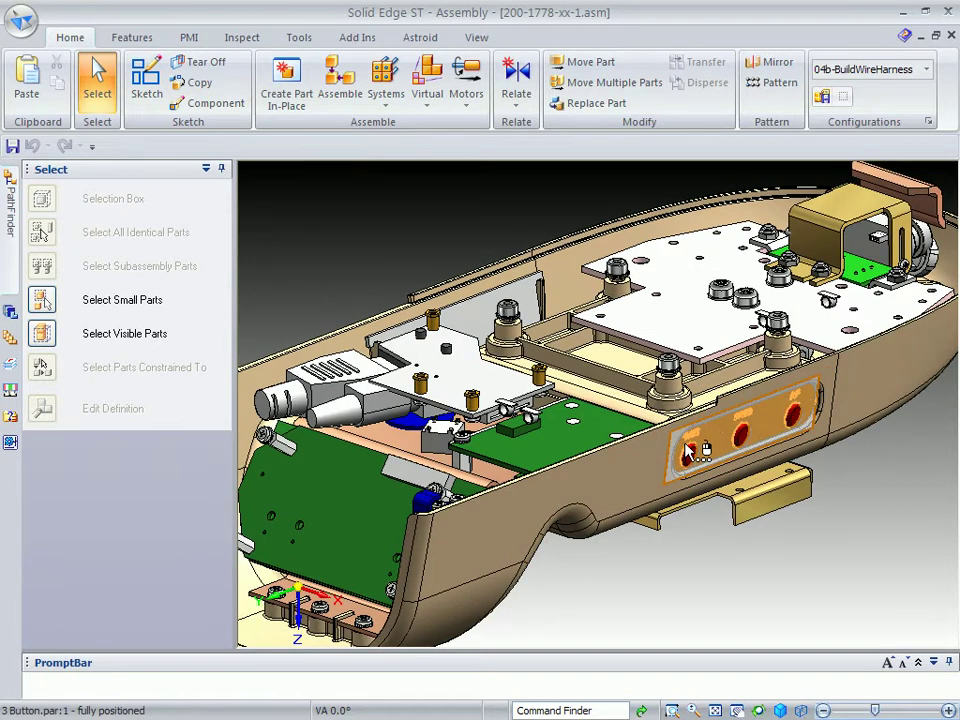
Collapse the 200-1866 subassembly in PathFinder to list the top-level parts.
left_click(11, 203)
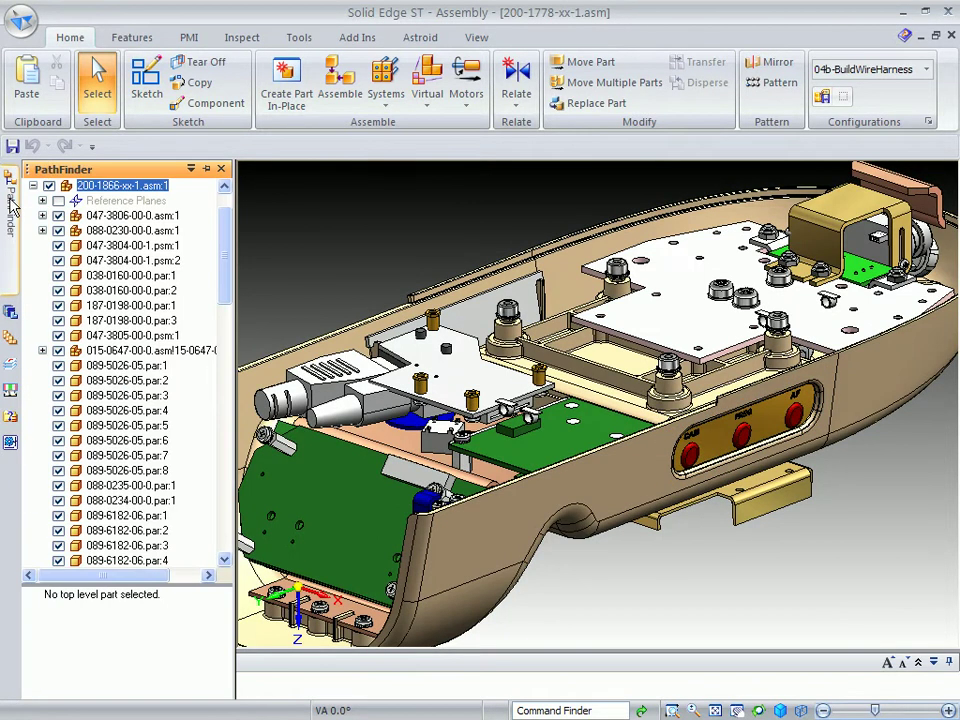
scroll(107, 222, "up", 1)
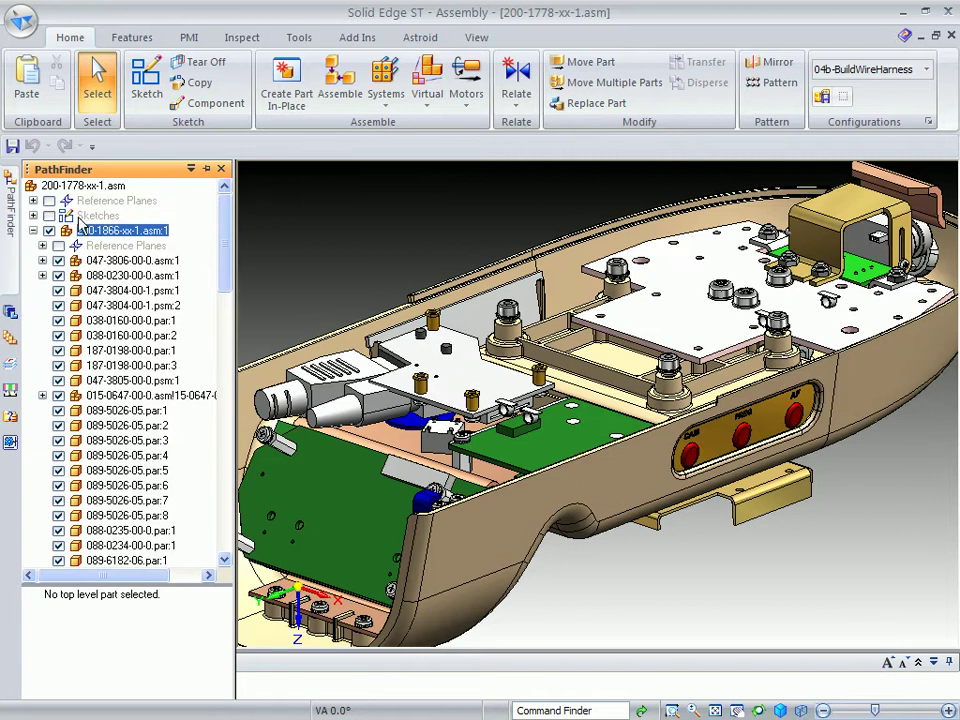
left_click(33, 230)
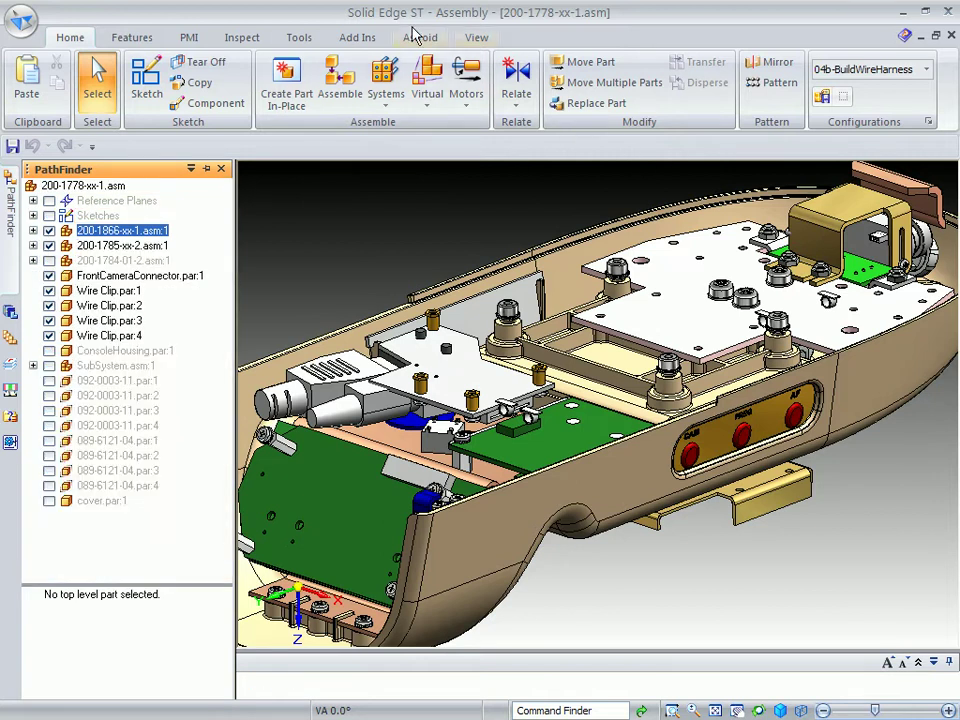
left_click(304, 38)
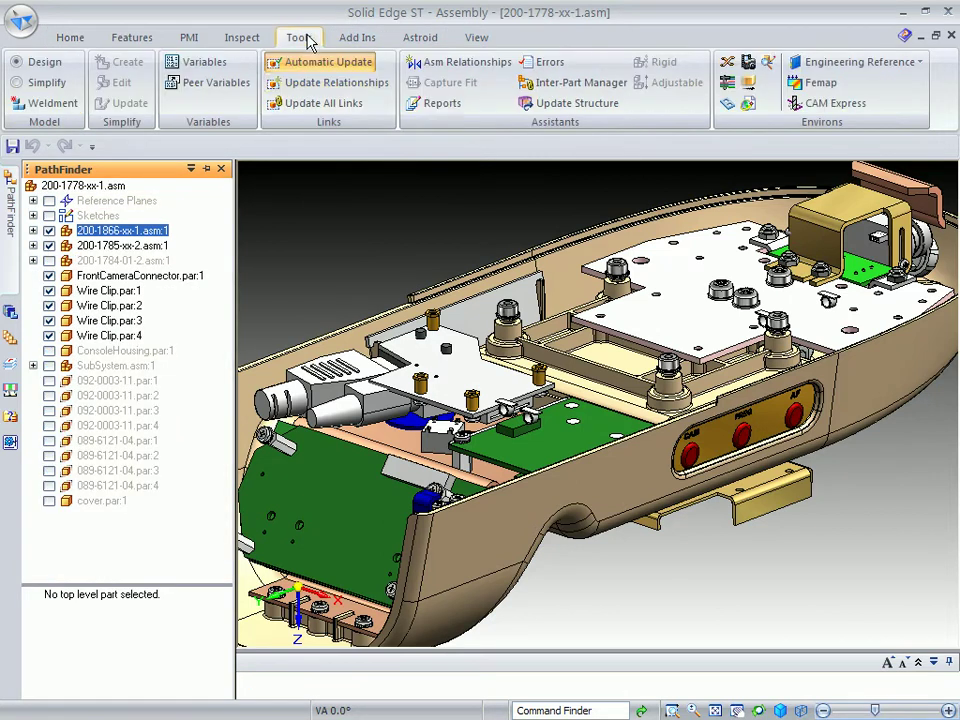
Switch to the Harness Design environment and launch the Harness Wizard.
left_click(727, 84)
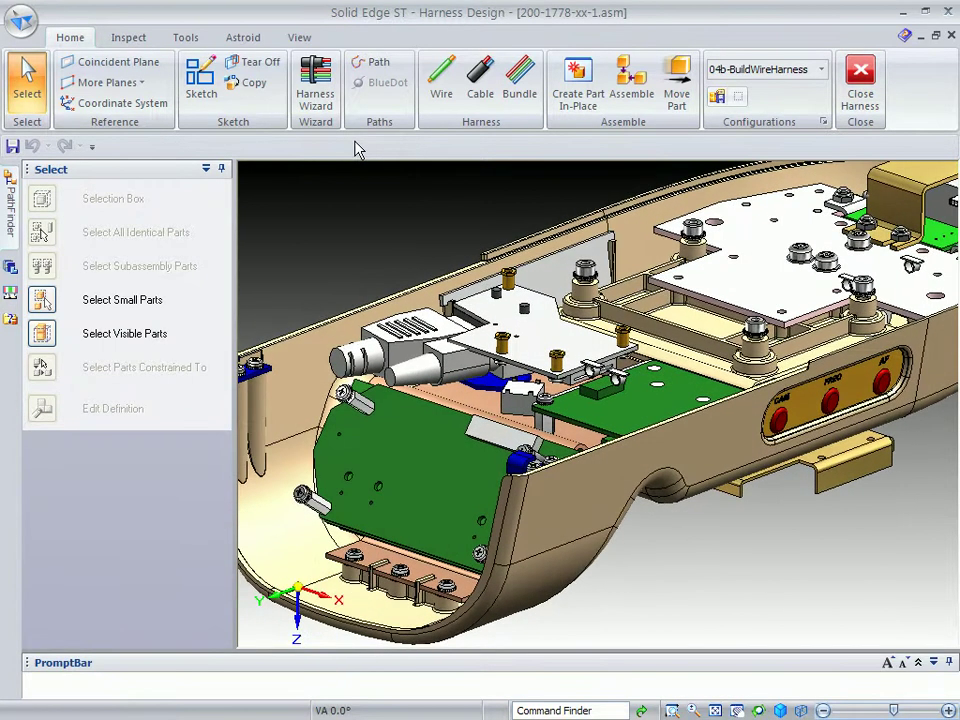
left_click(318, 92)
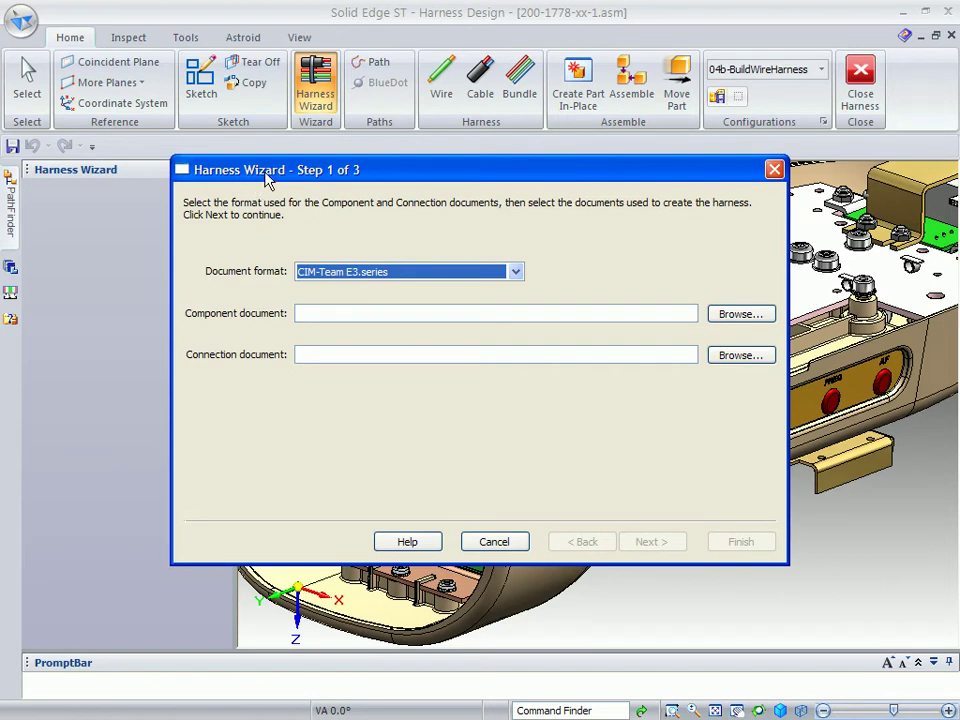
Use the Sample format and load OverheadComponents1.cmp and OverheadConnections1.con.
left_click(516, 272)
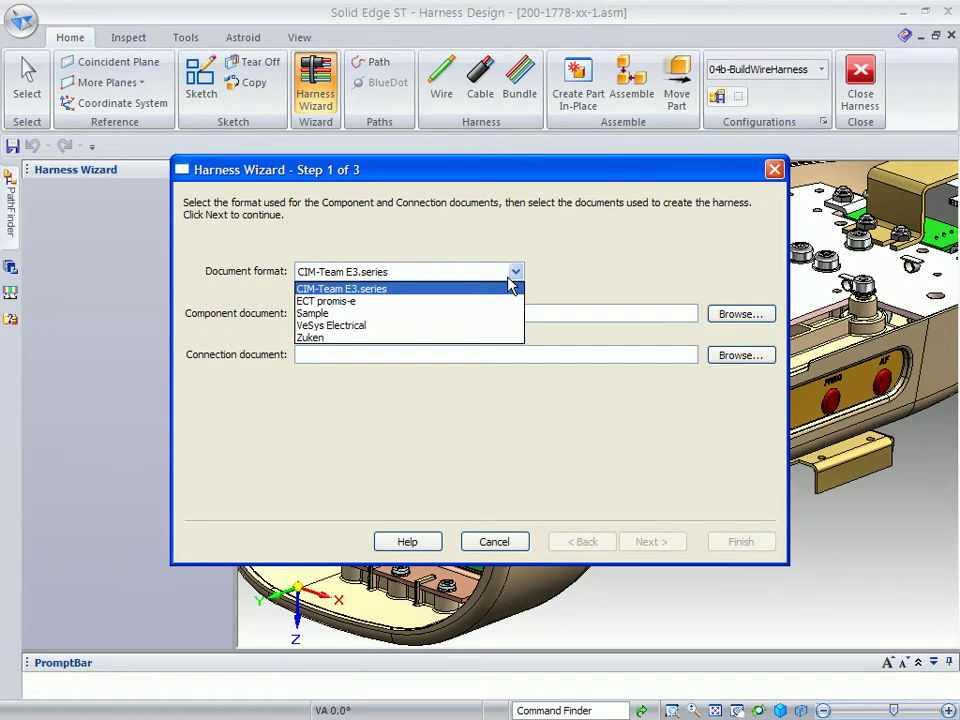
left_click(317, 314)
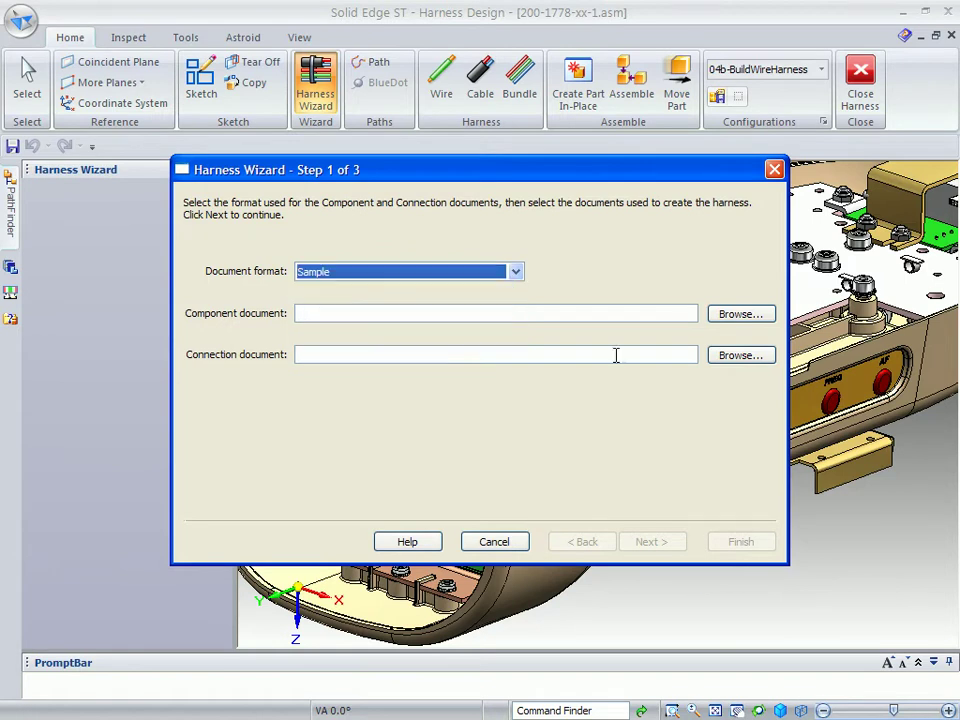
left_click(742, 316)
left_click(248, 220)
double_click(248, 220)
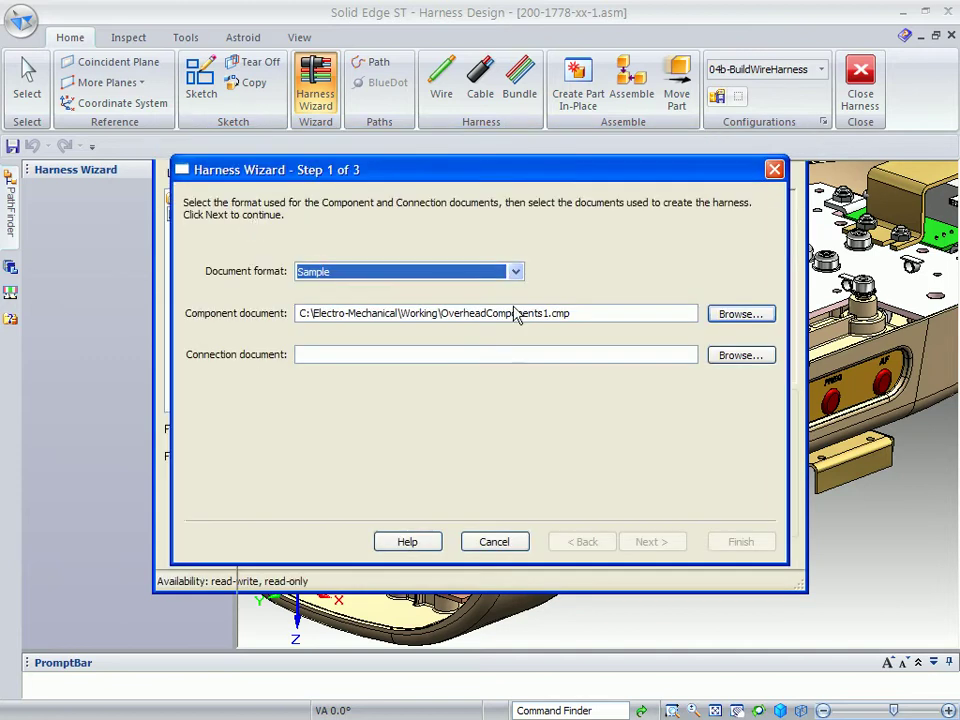
left_click(736, 358)
double_click(251, 221)
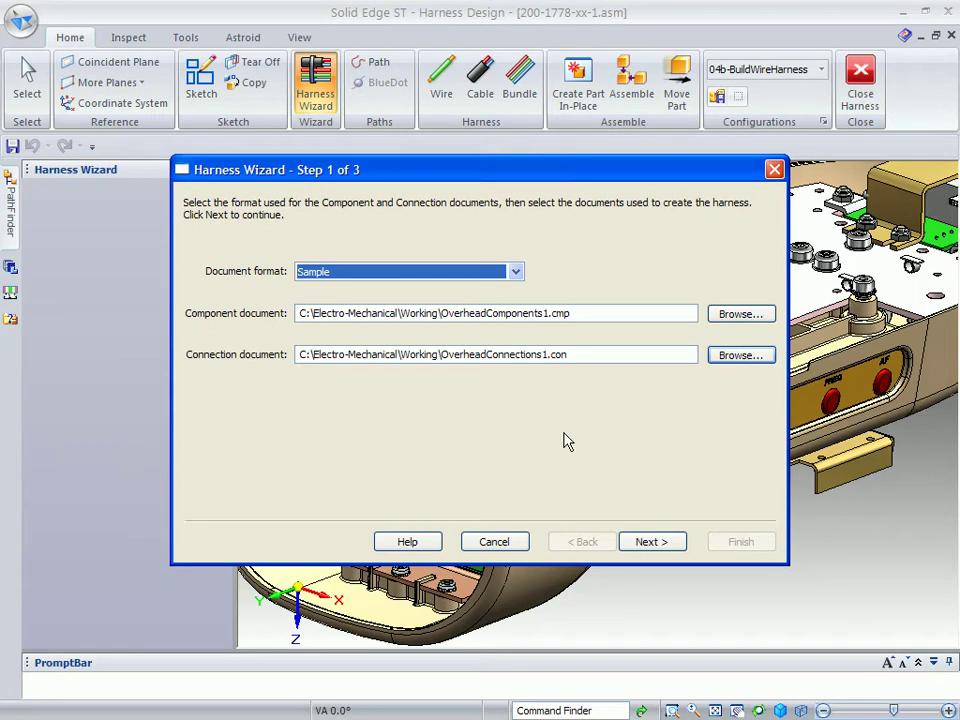
Review the three populated components, then advance to the connections step.
left_click(663, 547)
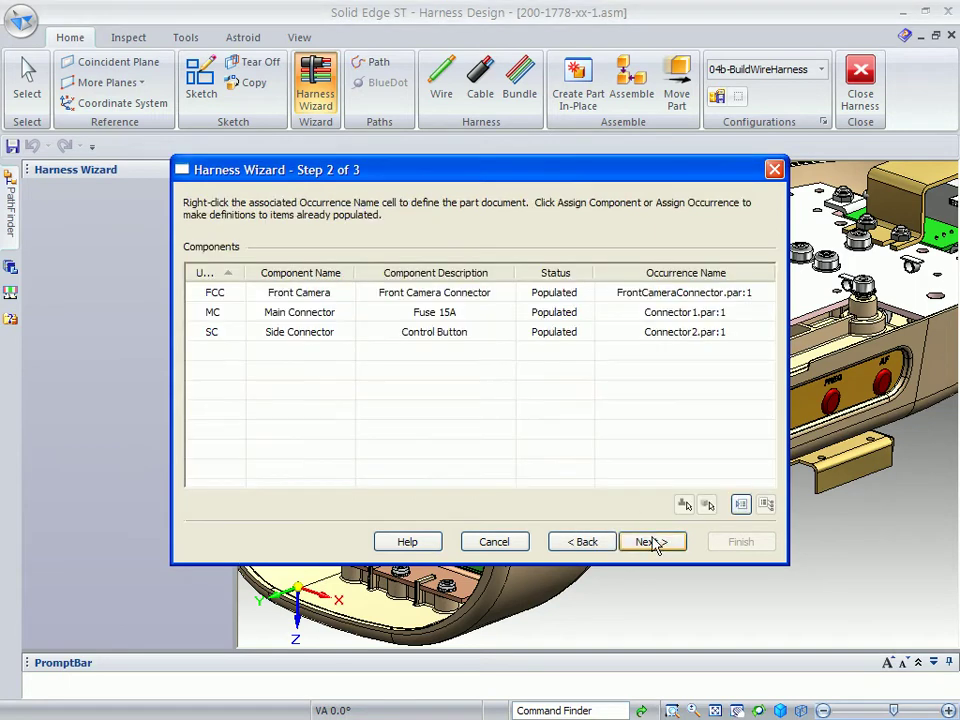
left_click_drag(246, 272, 270, 274)
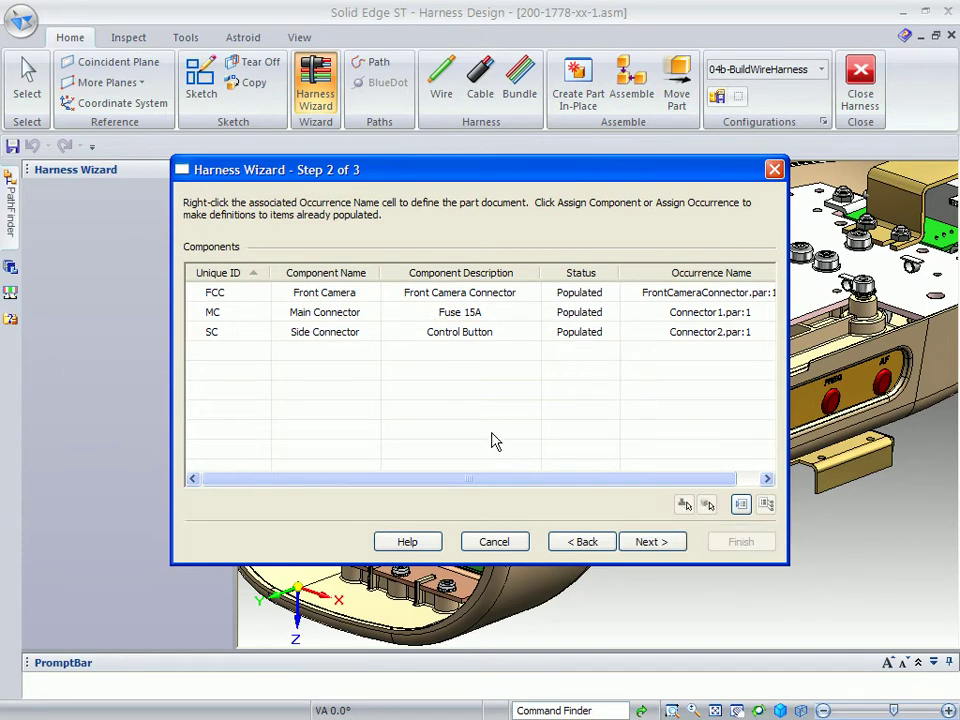
left_click(665, 550)
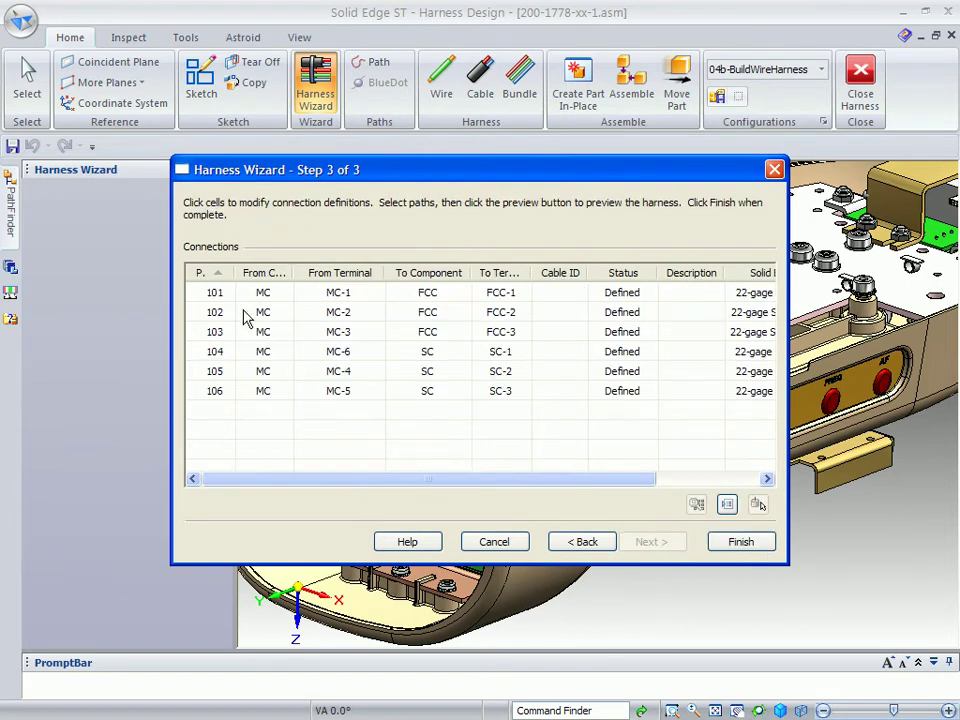
Widen the Path, From Component, From Terminal and To Terminal columns, check wire types, and finish.
mouse_move(236, 272)
left_mouse_down()
mouse_move(281, 272)
mouse_move(251, 272)
left_mouse_up()
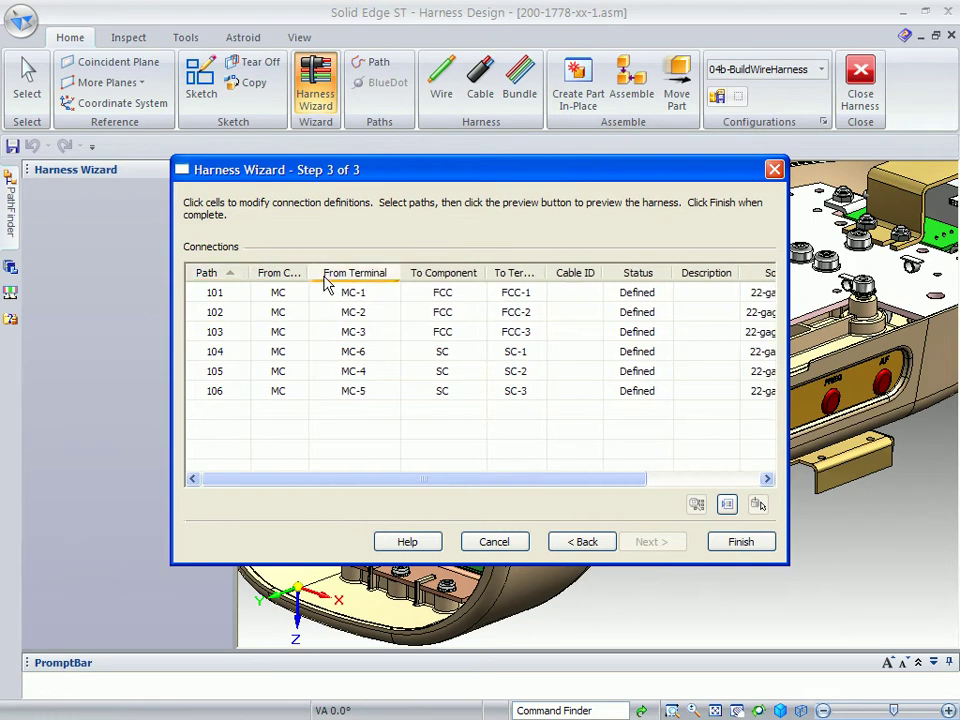
left_click_drag(311, 272, 356, 272)
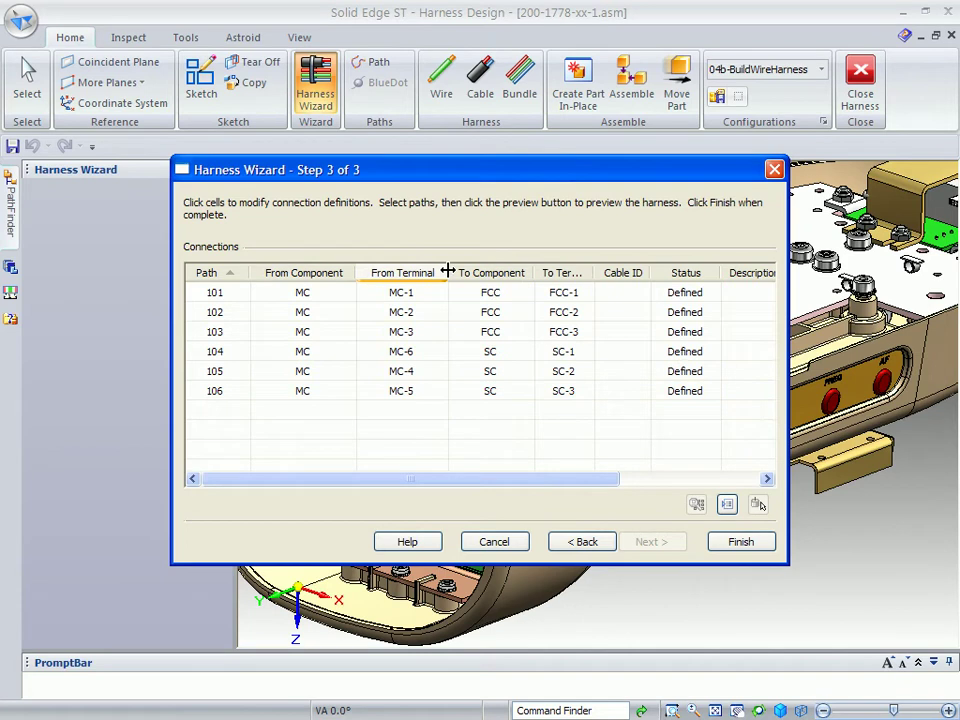
left_click_drag(448, 272, 466, 272)
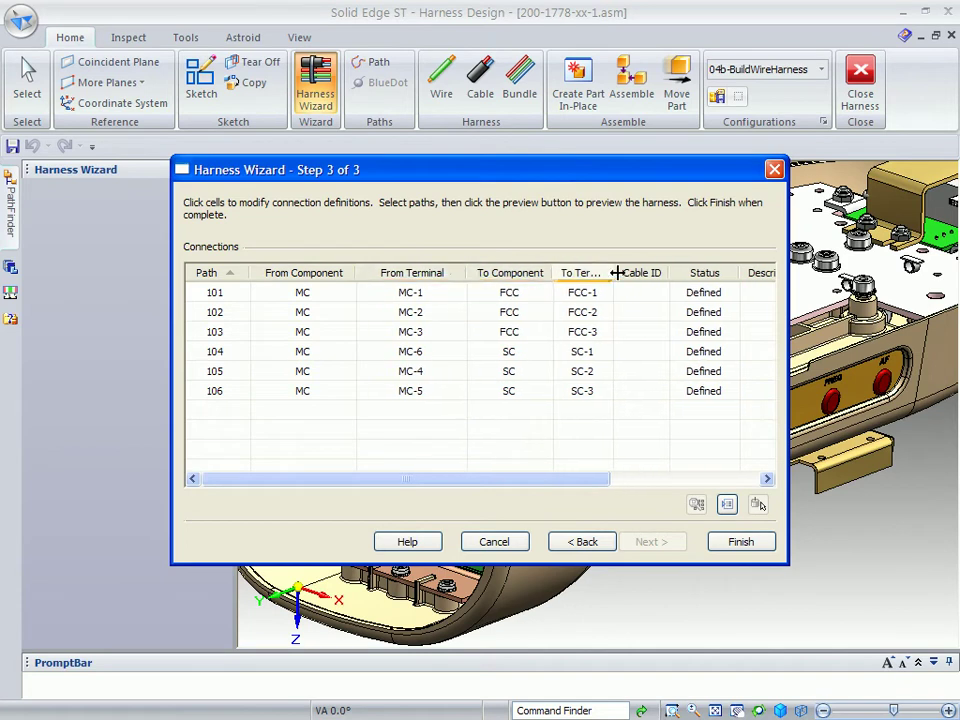
left_click_drag(612, 272, 639, 272)
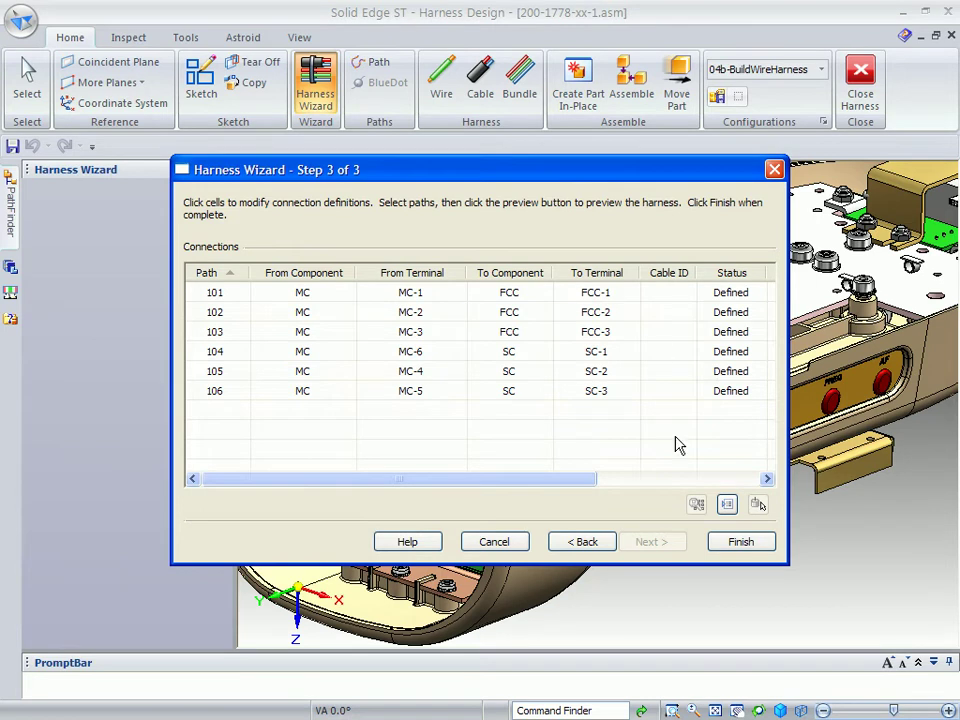
left_click_drag(568, 491, 745, 489)
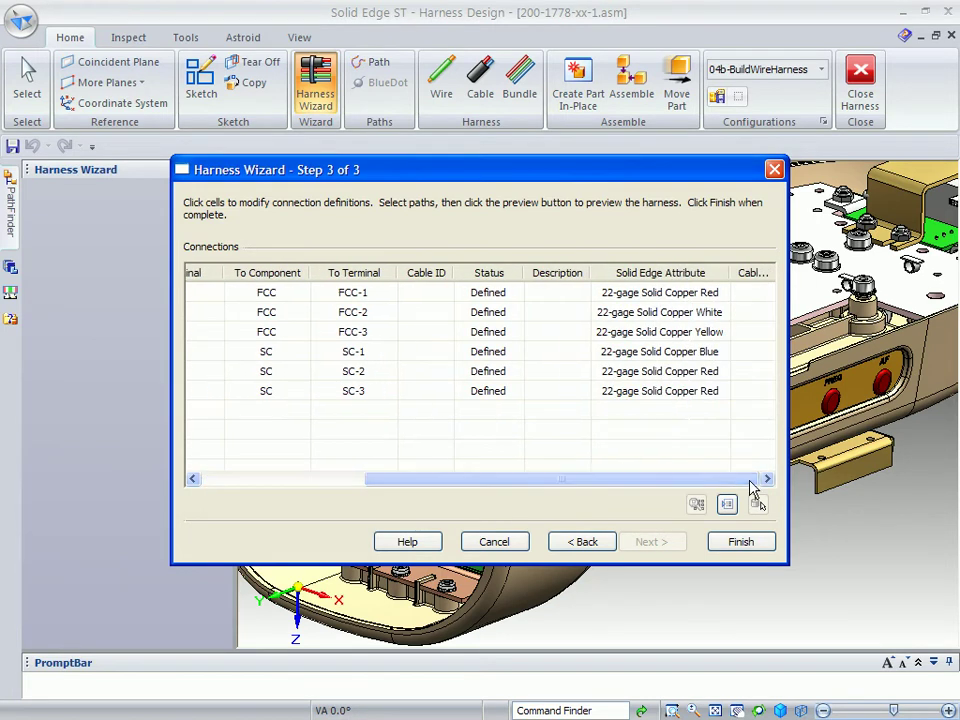
left_click(752, 550)
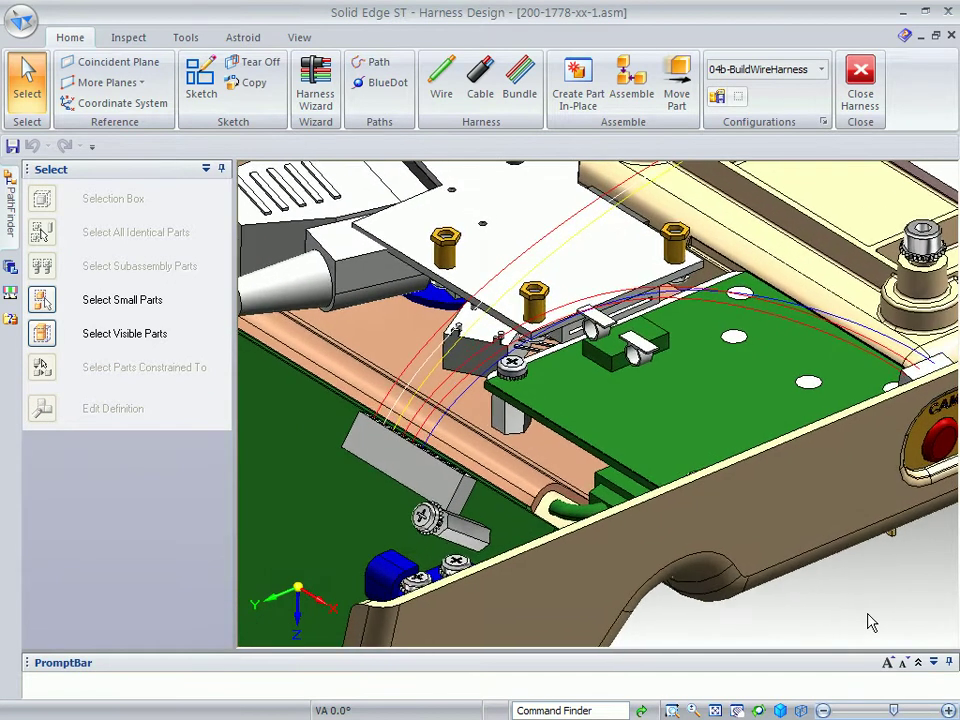
Start a bundle and select three wires for it.
left_click(523, 82)
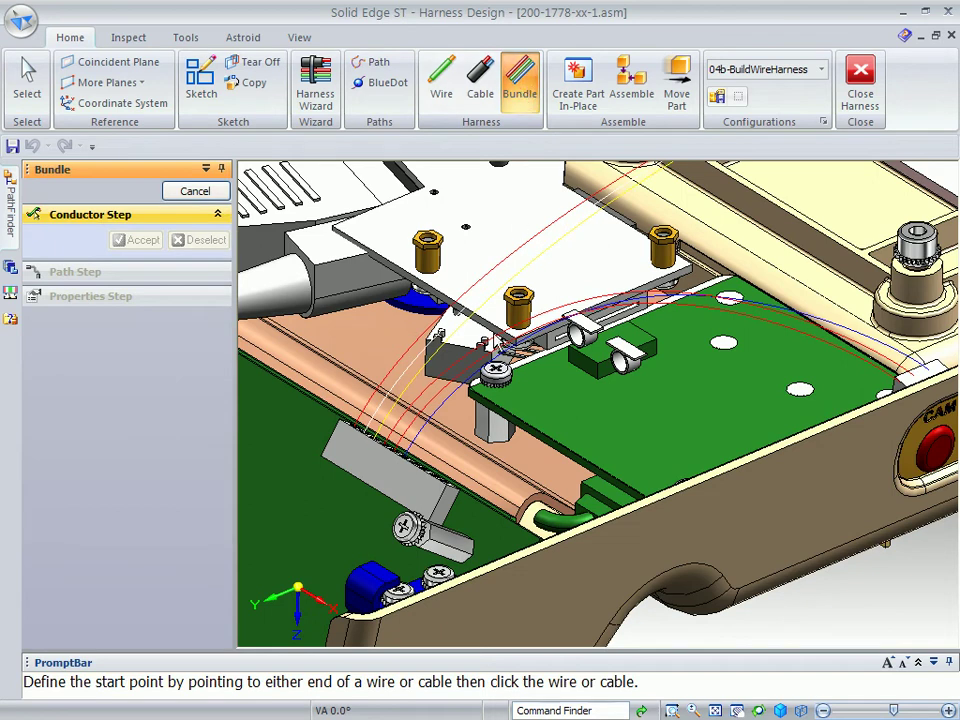
left_click(447, 400)
left_click(437, 395)
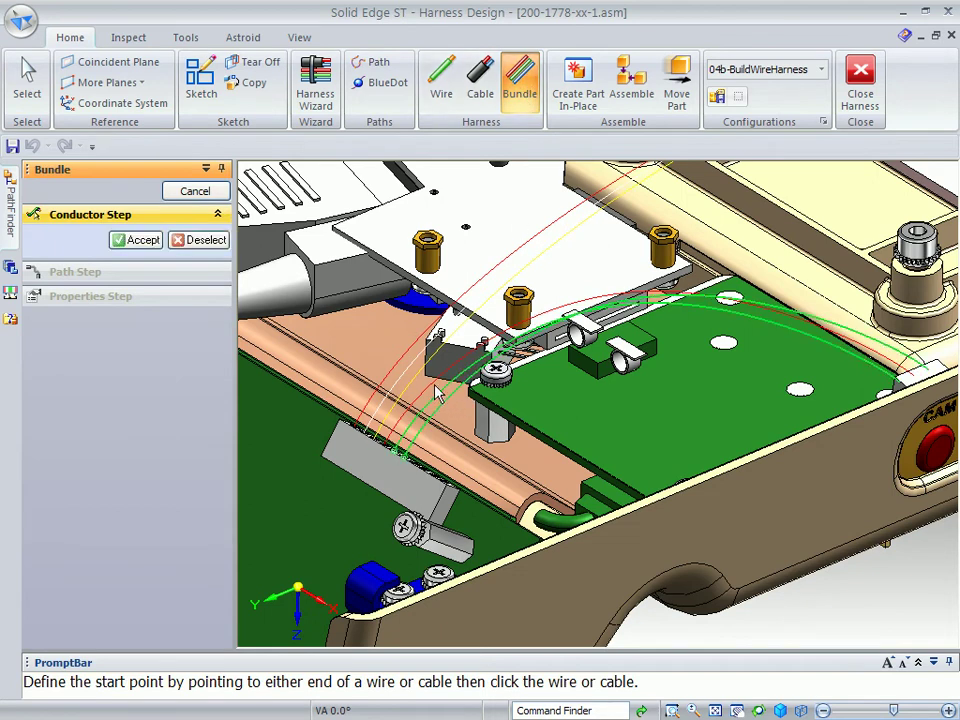
left_click(435, 392)
right_click(650, 419)
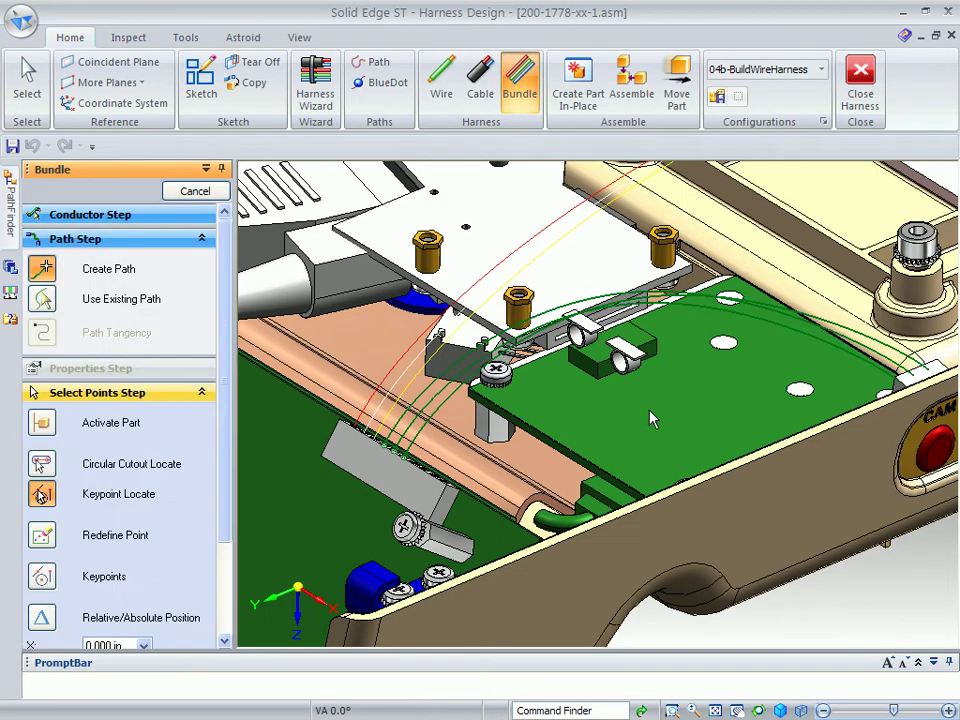
Route the bundle path from the wire clip, keep material None, and name it Bundle 1.
left_click(615, 368)
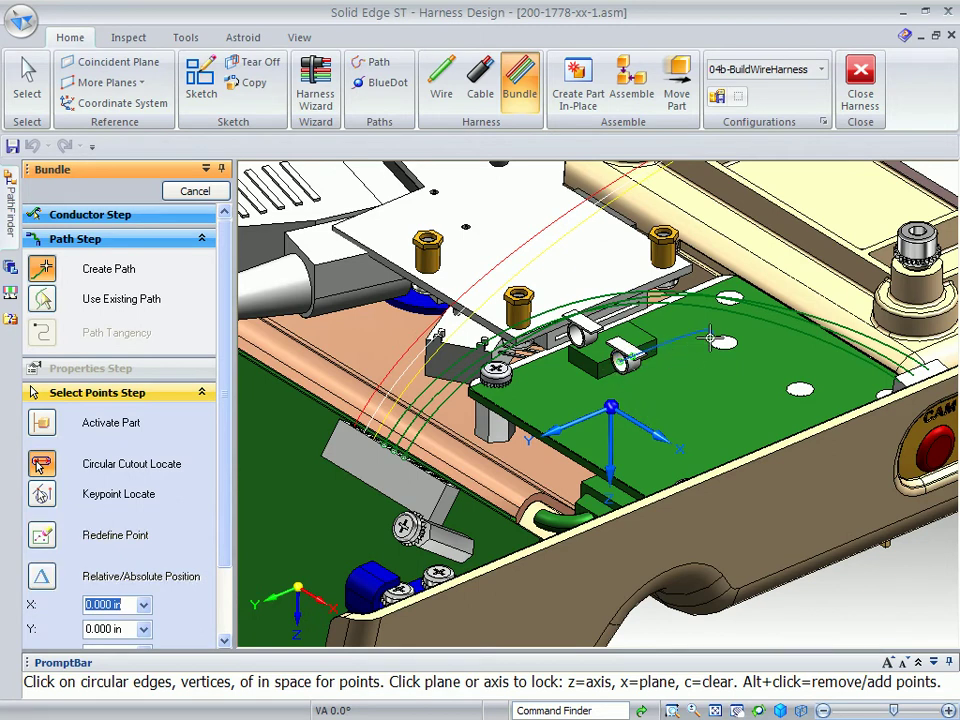
right_click(708, 330)
right_click(712, 338)
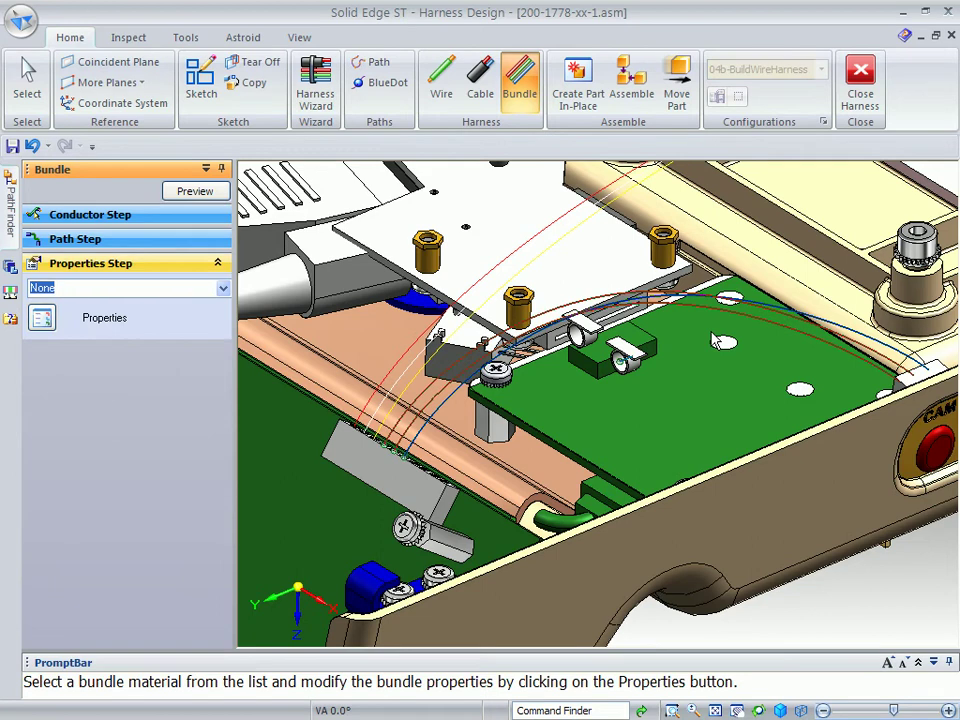
right_click(714, 341)
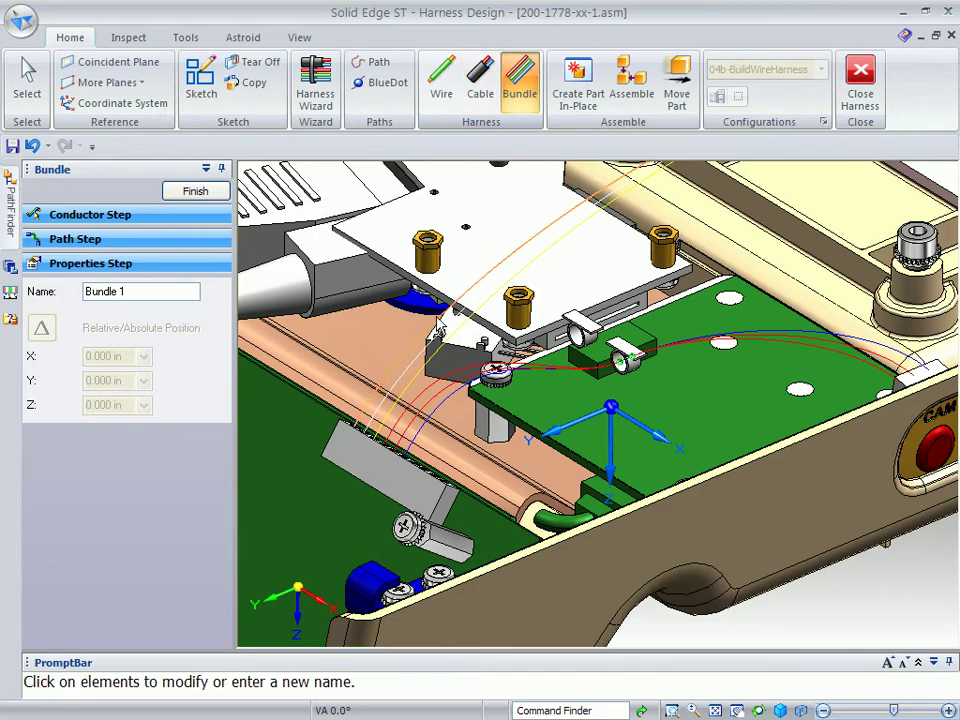
middle_click_drag(407, 386, 345, 233)
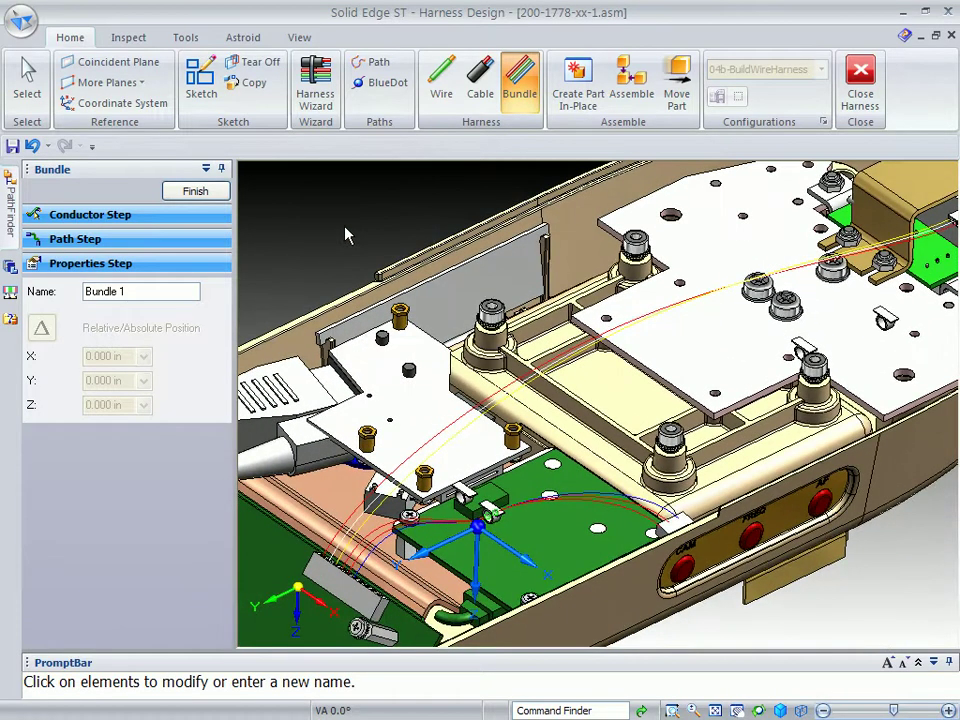
Finish Bundle 1 and route a cable of three wires between the two wire clips.
left_click(508, 88)
left_click(480, 80)
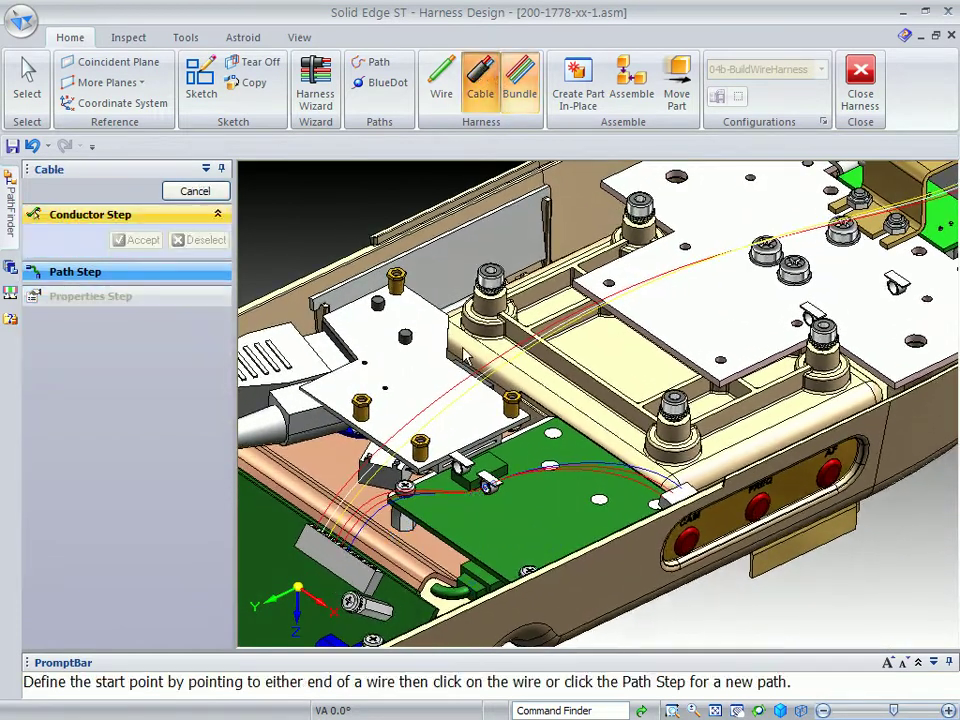
left_click(365, 497)
left_click(359, 488)
left_click(356, 481)
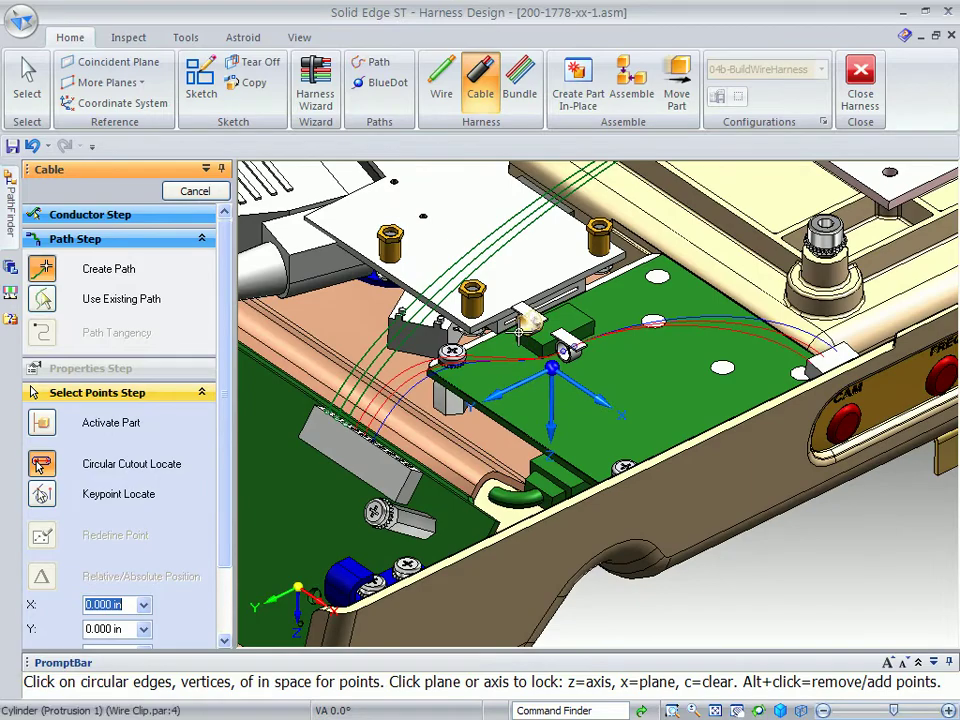
left_click(524, 325)
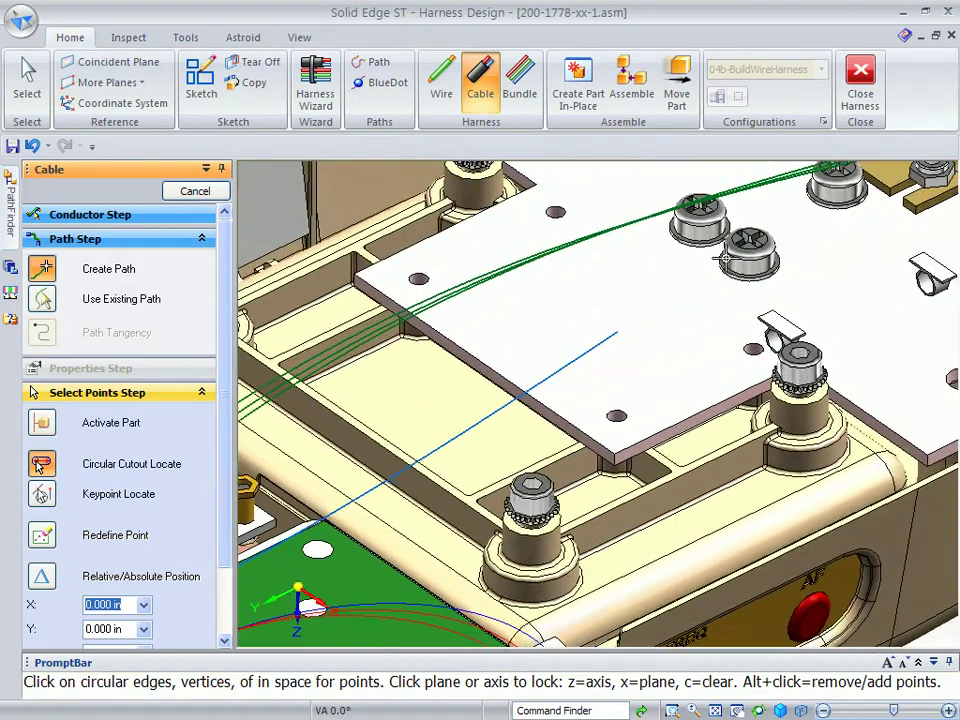
left_click(877, 294)
right_click(937, 233)
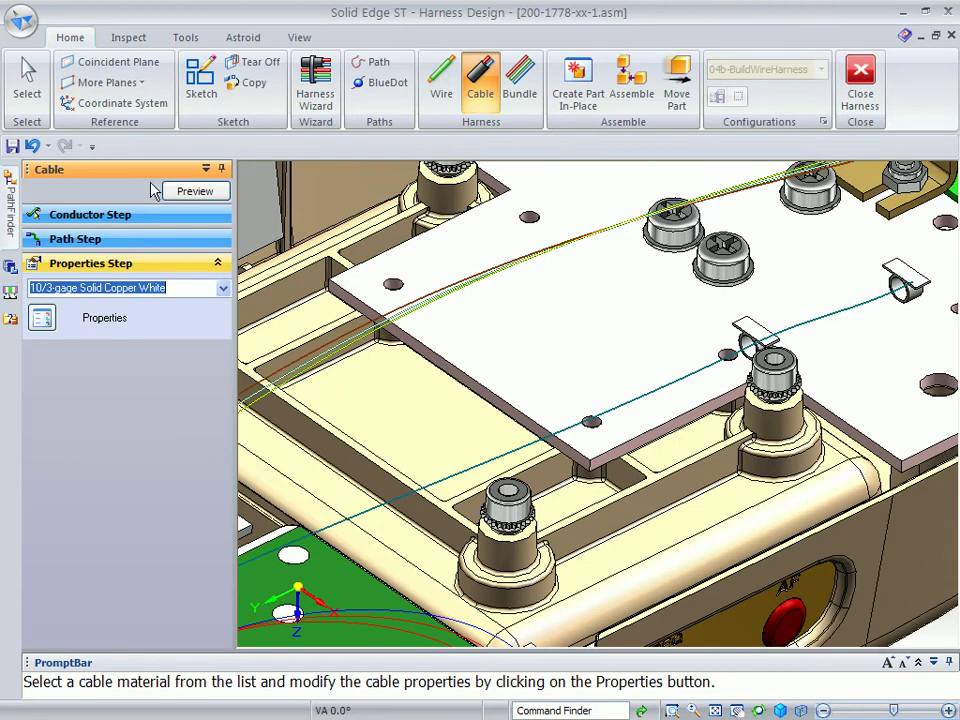
Give Cable 1 22/4-gage Solid Copper White material, preview it, and finish.
left_click(223, 288)
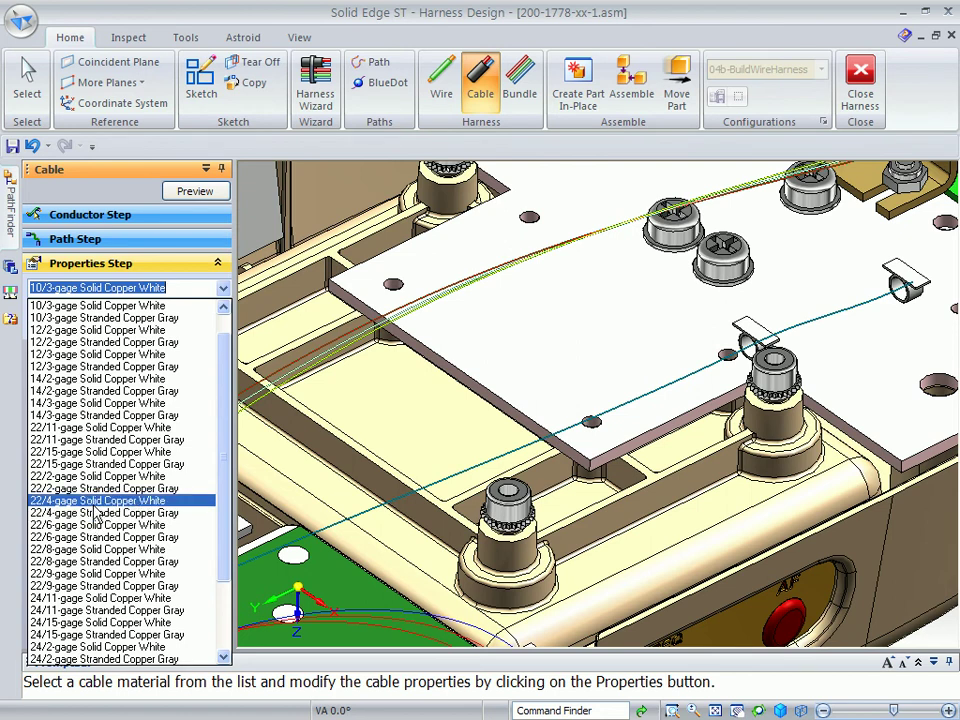
left_click(93, 503)
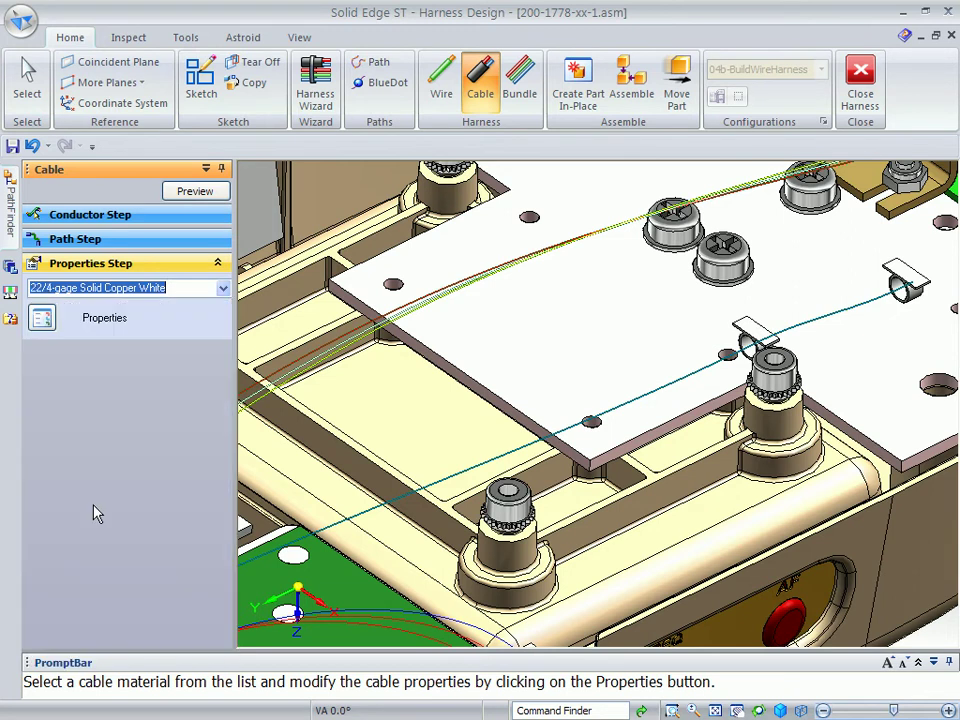
left_click(196, 193)
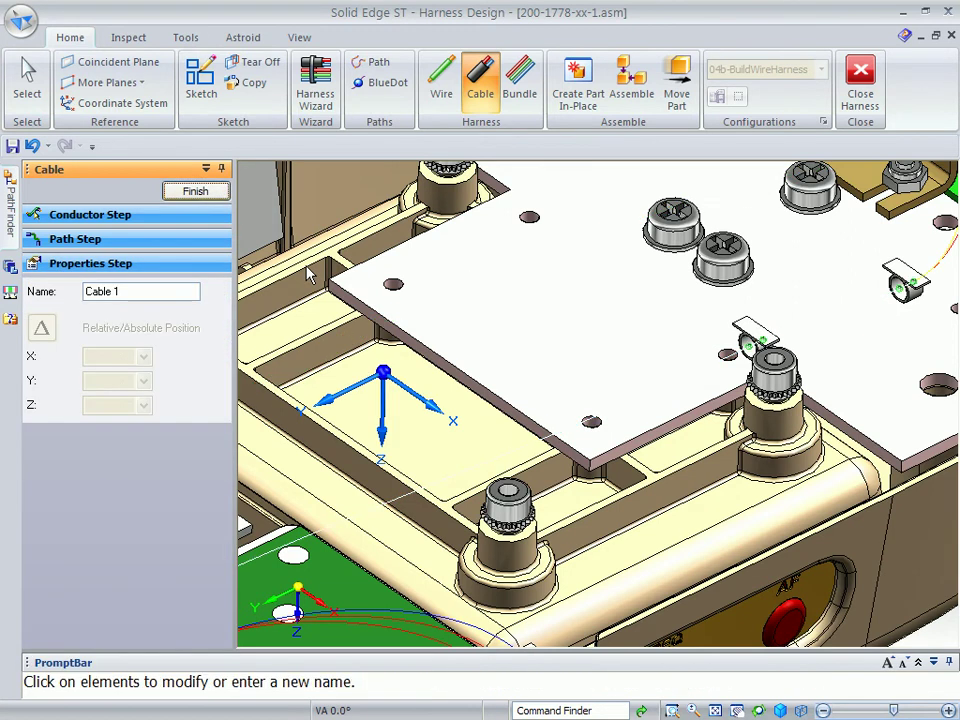
middle_click_drag(310, 275, 600, 212)
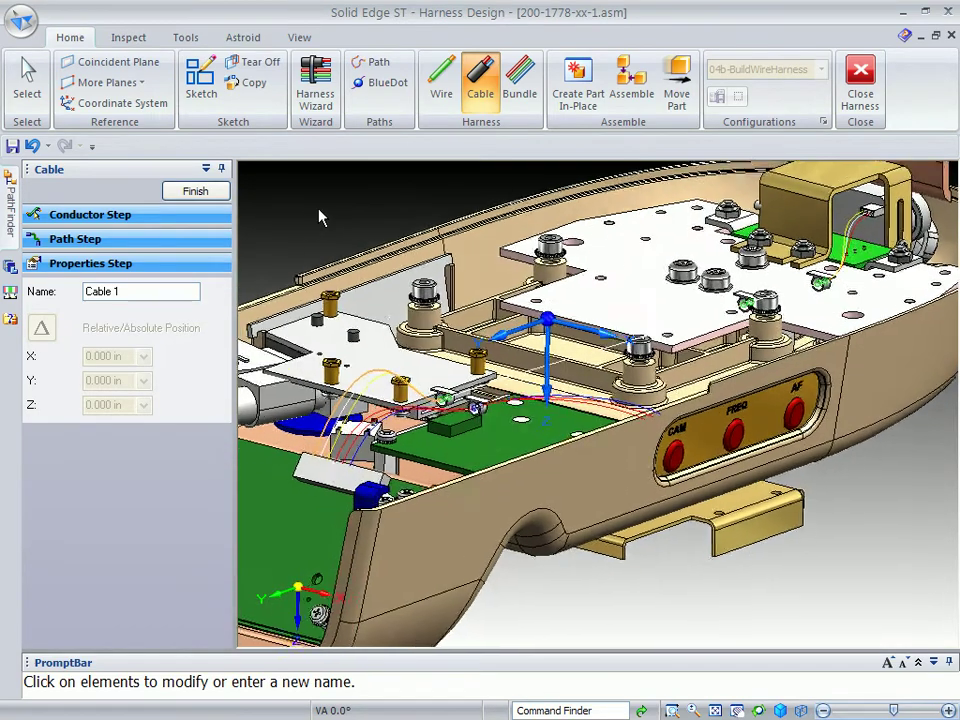
left_click(192, 192)
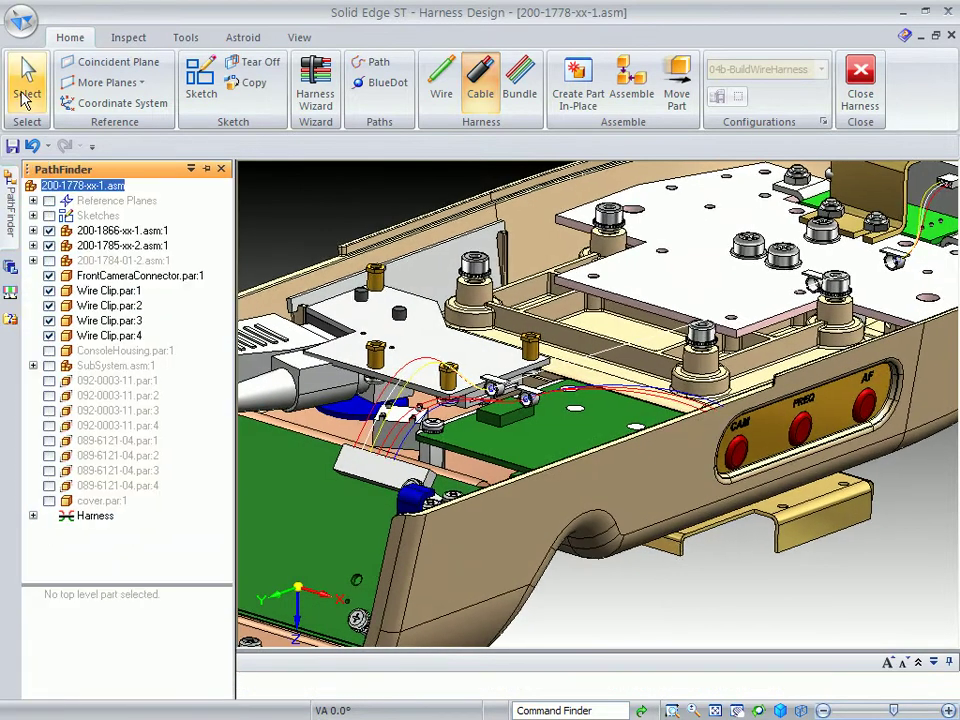
Create physical conductors for the whole Harness from PathFinder.
right_click(90, 515)
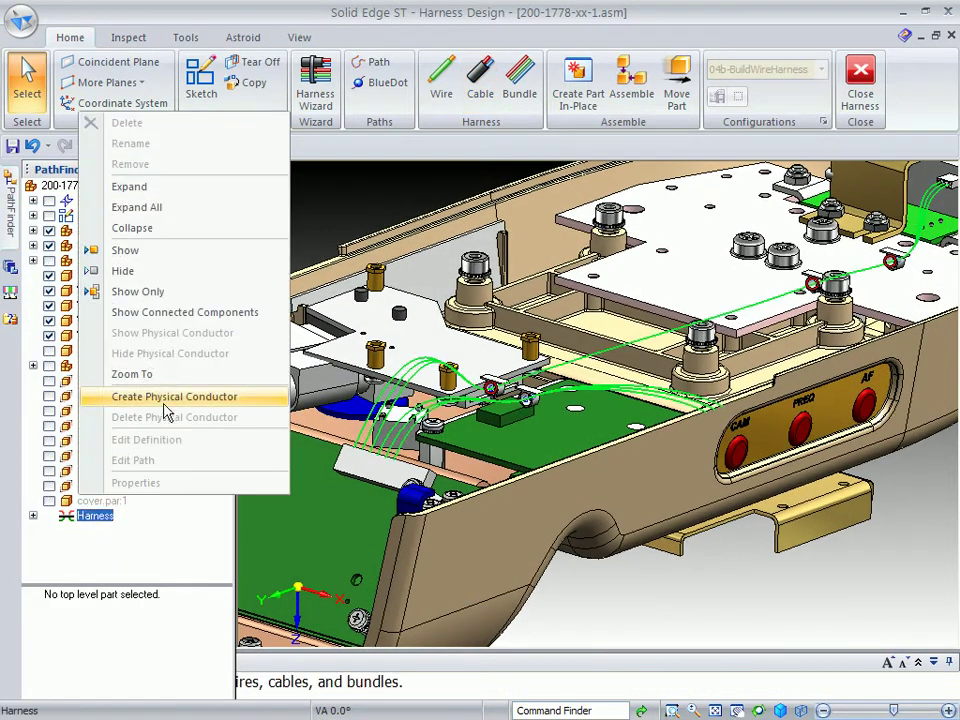
left_click(165, 397)
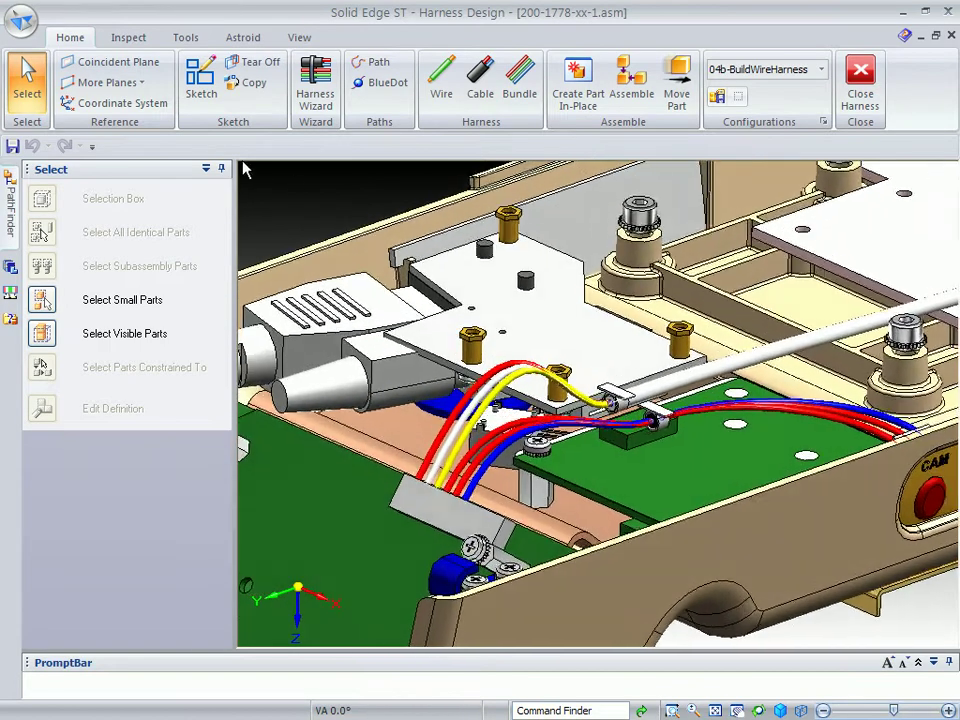
Edit the definition of wire path Path_3 to revise its route near the connector.
left_click(483, 405)
right_click(481, 401)
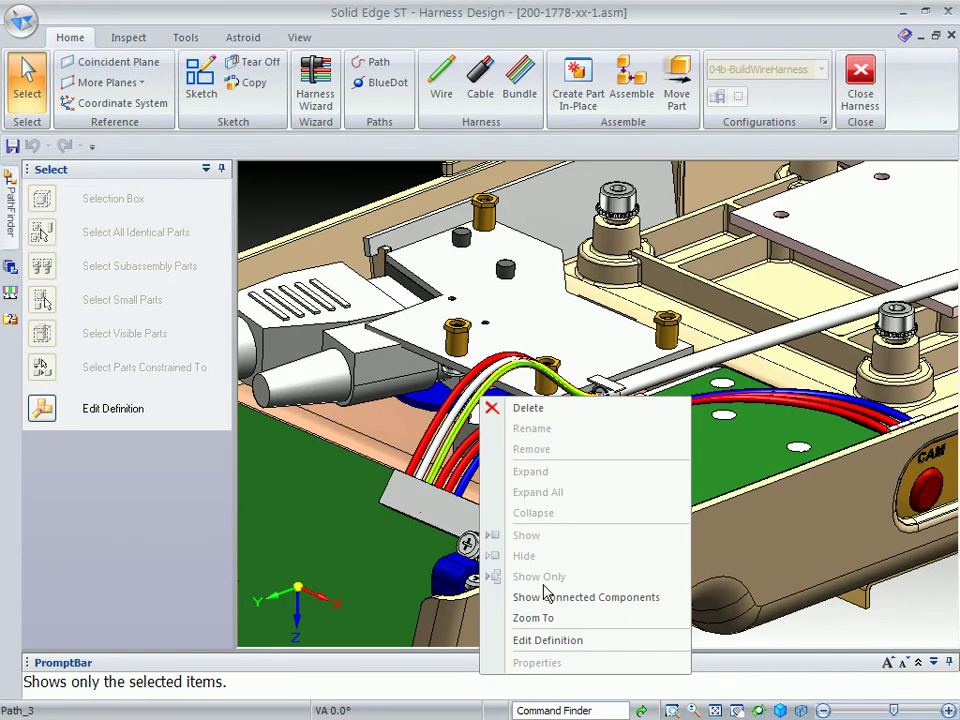
left_click(547, 640)
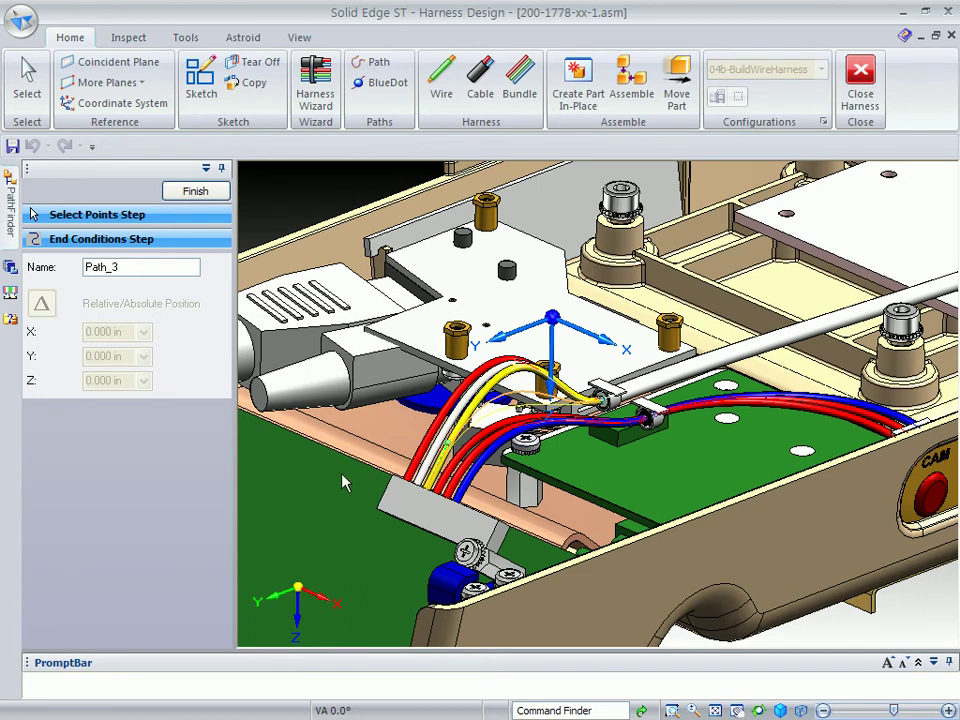
key("Escape")
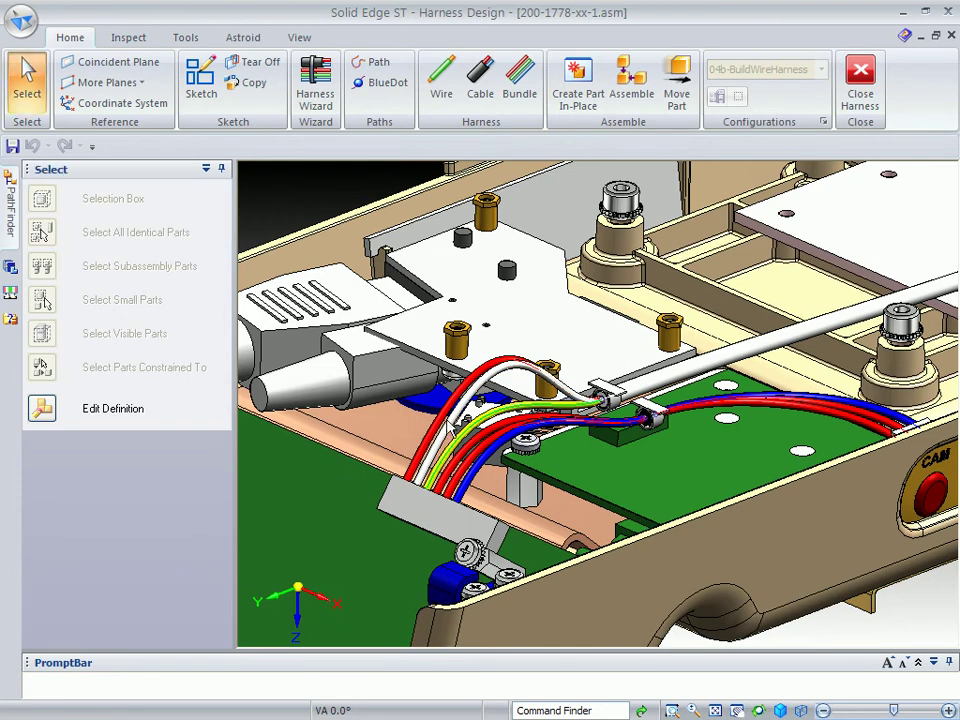
Open wire path Path_2's definition for editing.
right_click(465, 424)
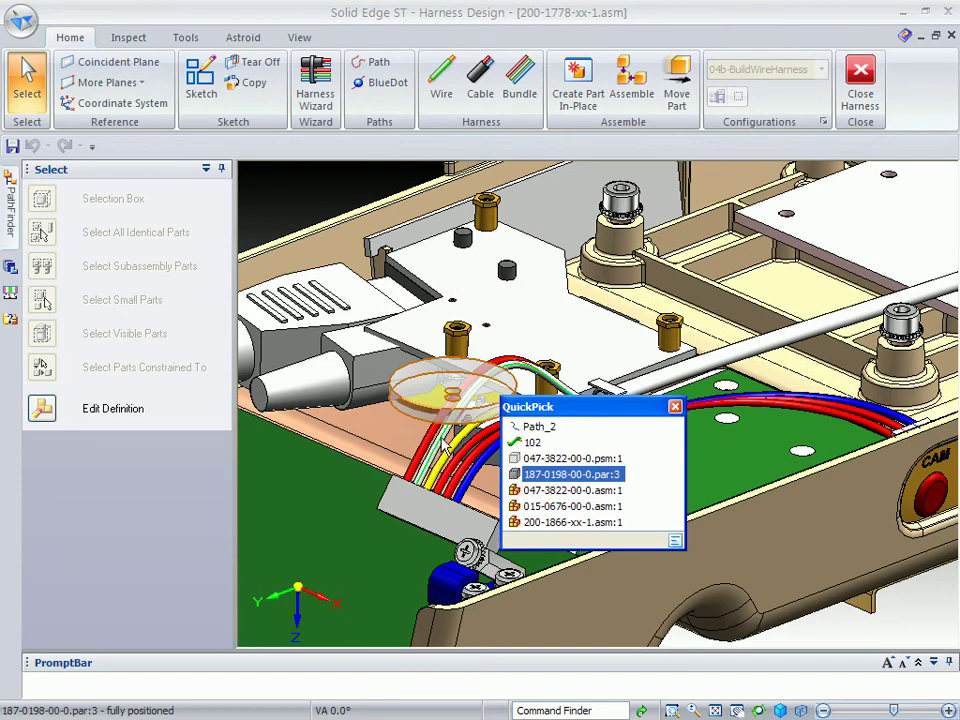
key("Escape")
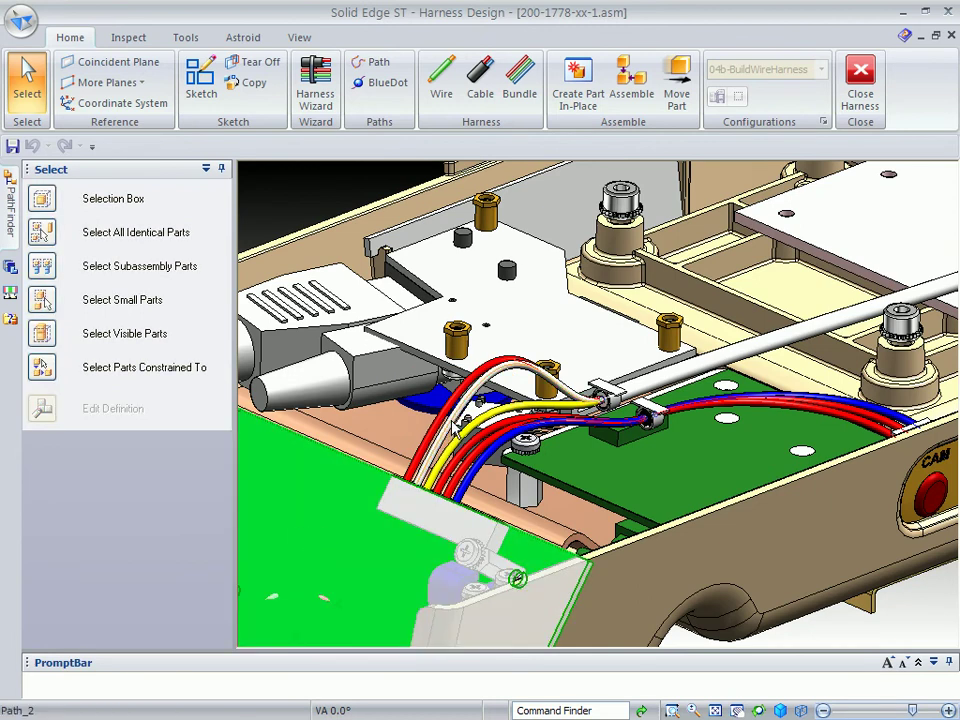
right_click(458, 424)
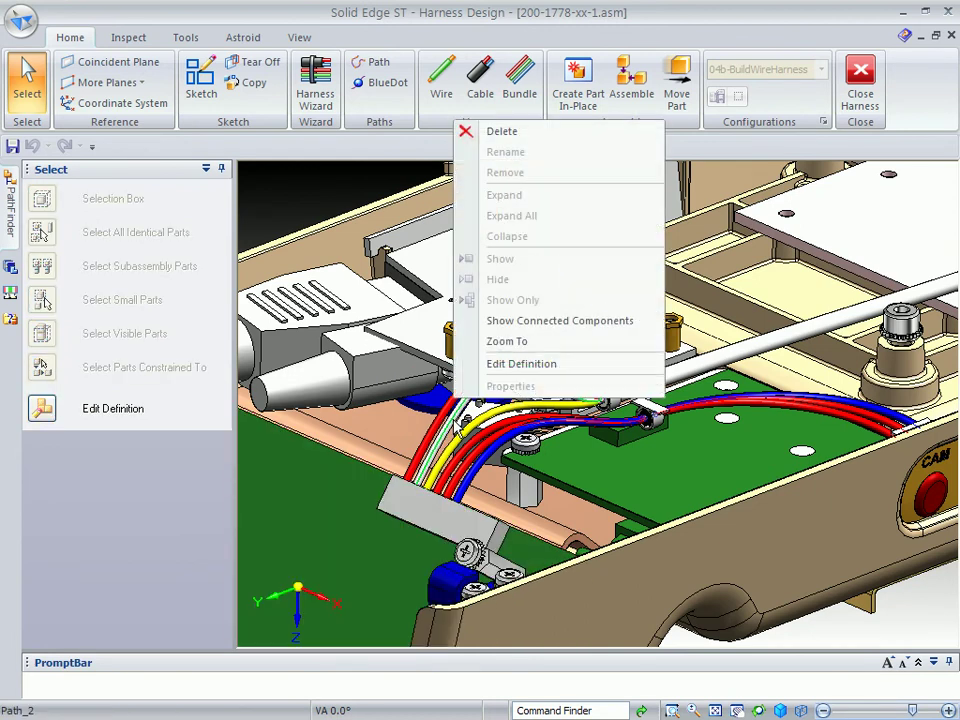
left_click(522, 364)
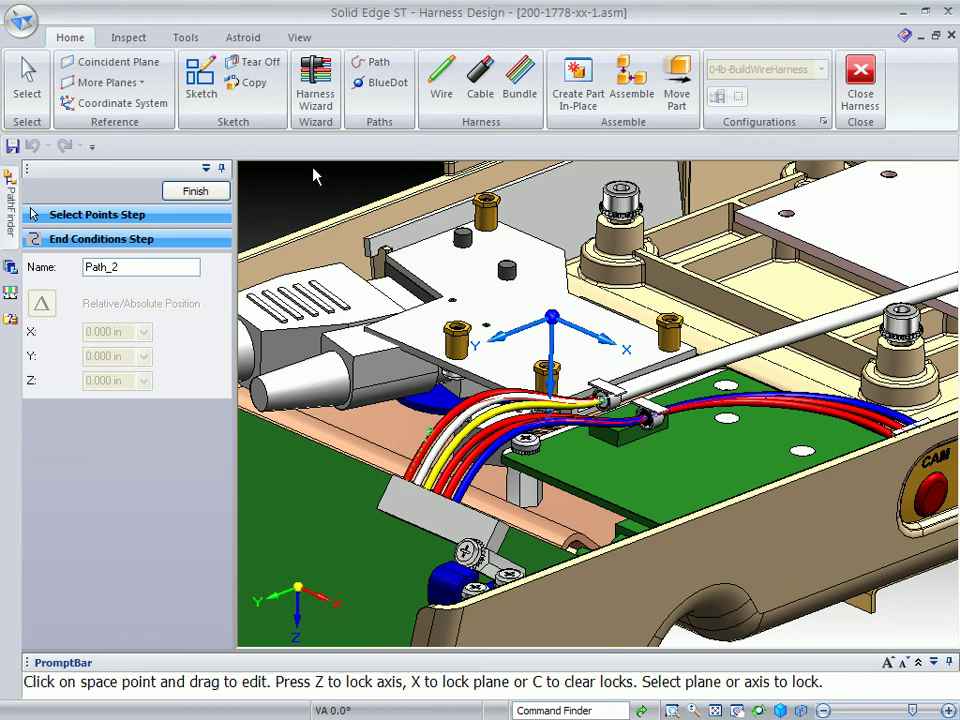
Finish the Path_2 edit and close the harness to return to the console assembly.
left_click(196, 191)
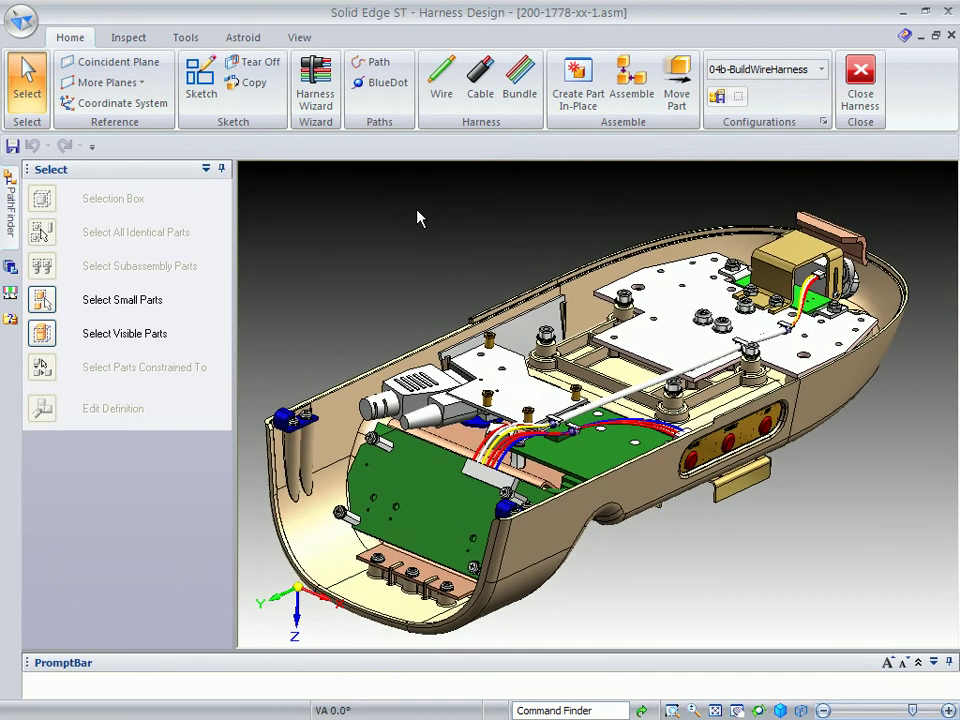
left_click(861, 80)
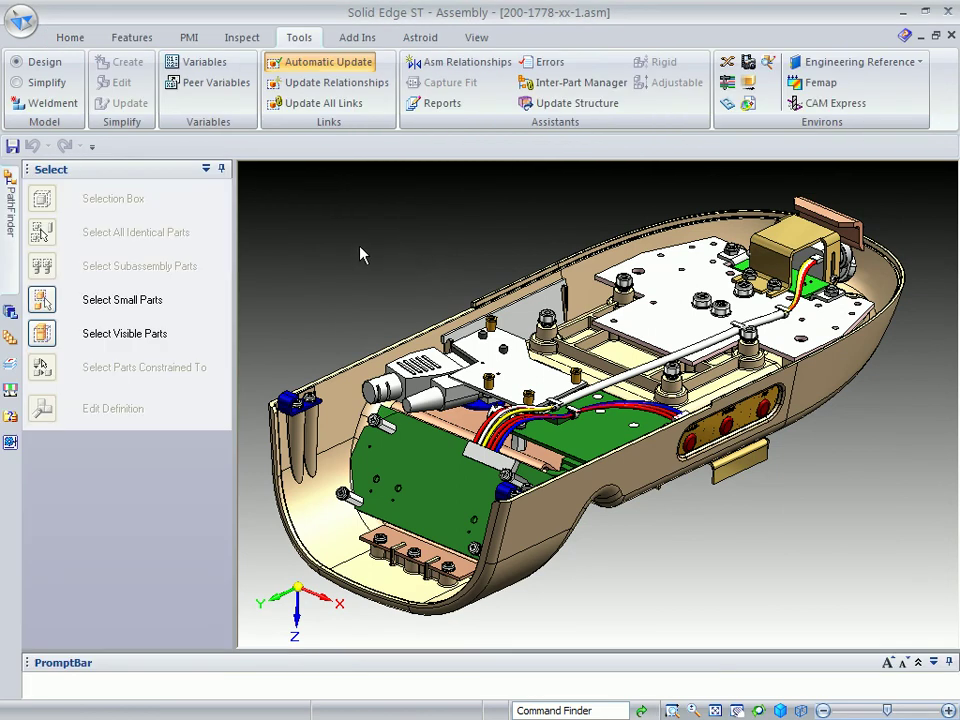